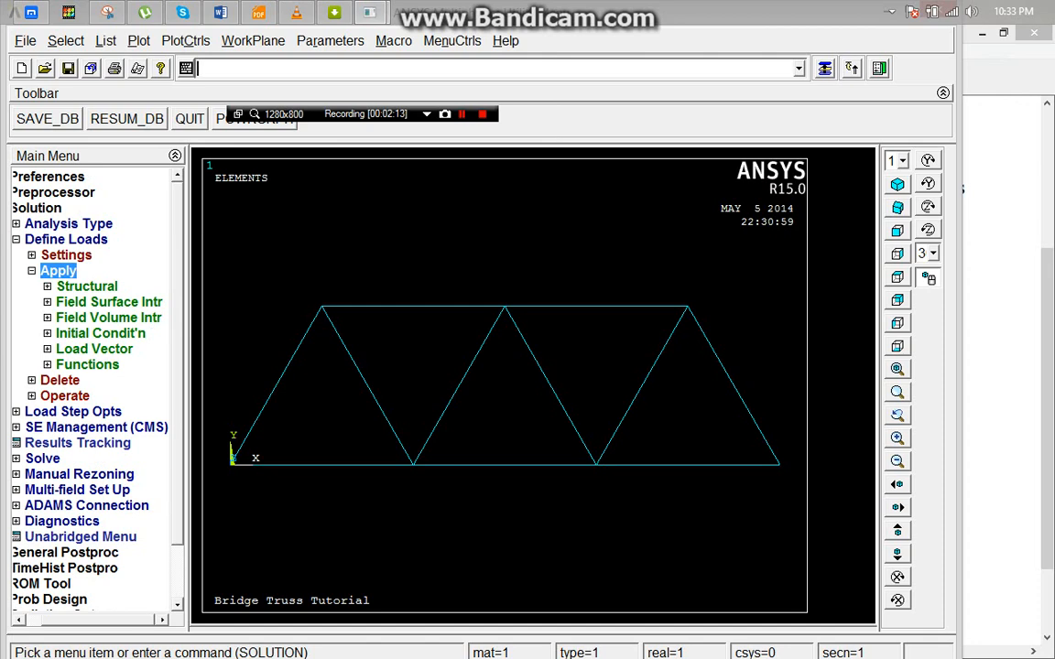
Constrain all degrees of freedom at the truss's lower-left support keypoint.
left_click(104, 301)
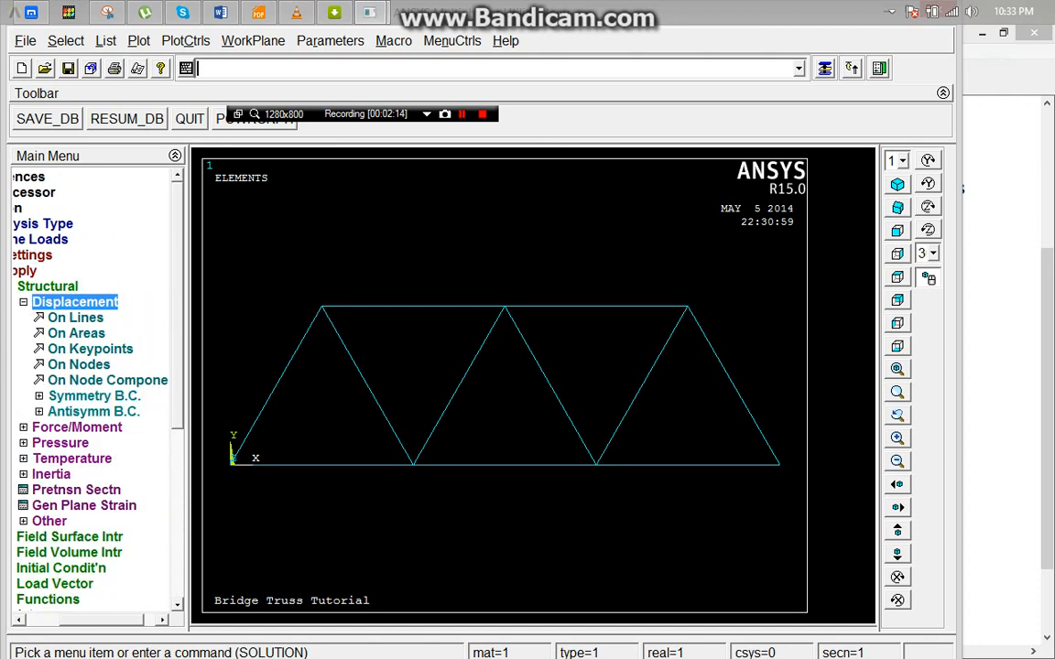
left_click(90, 349)
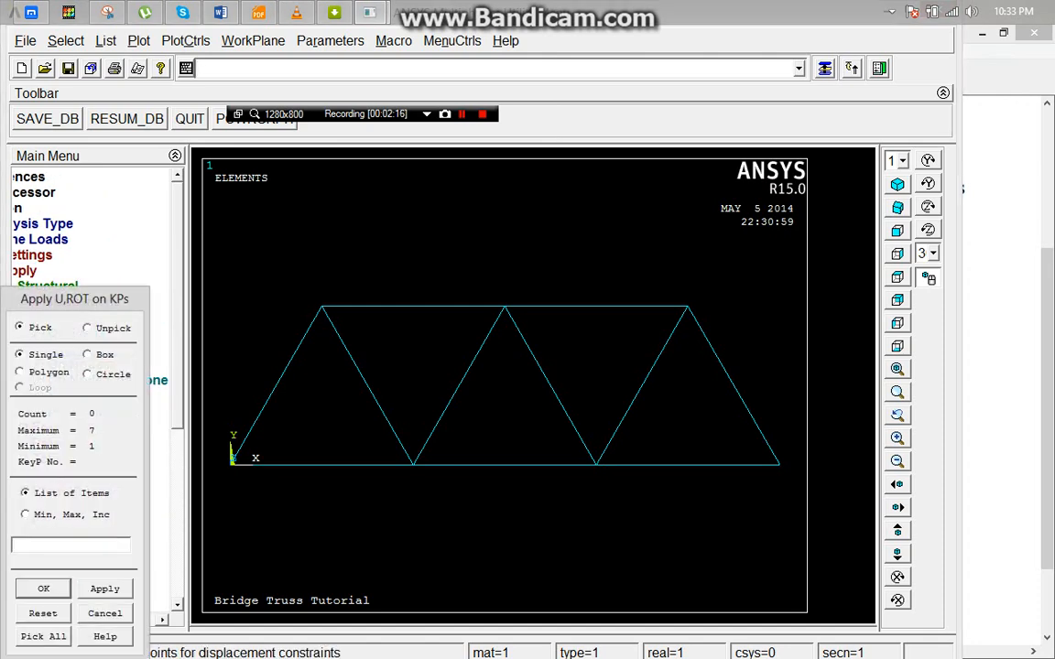
left_click(231, 457)
left_click(43, 588)
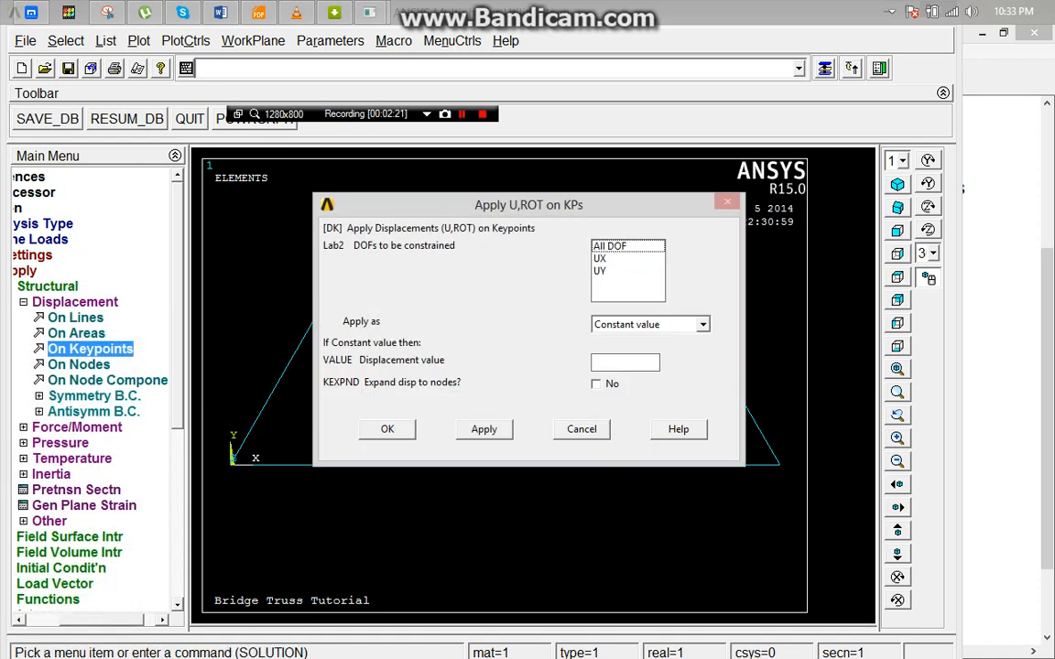
left_click(627, 246)
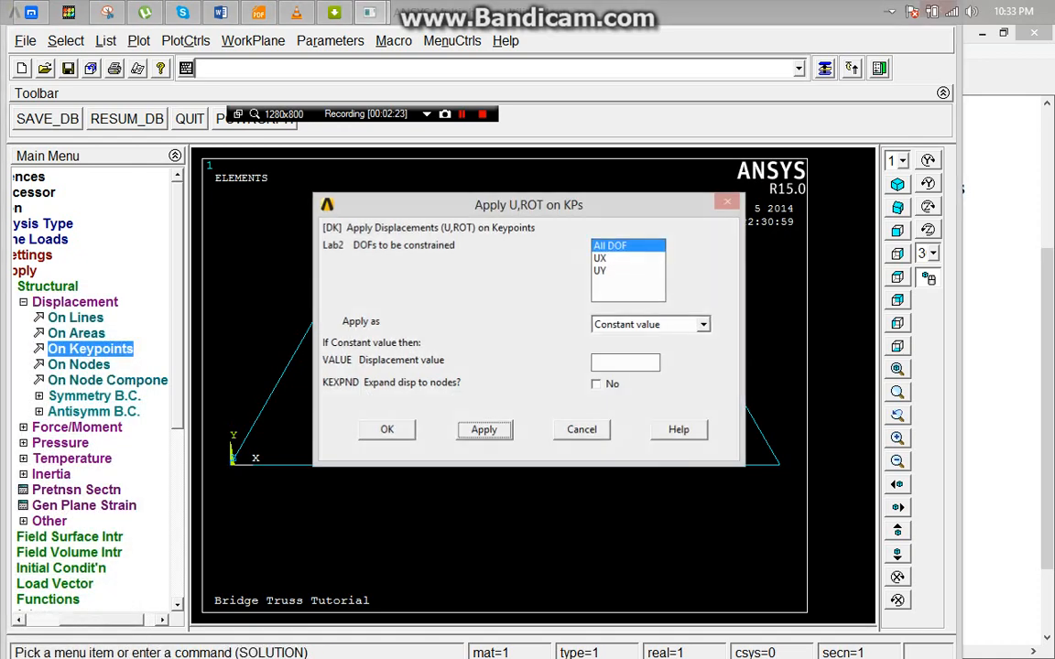
left_click(483, 428)
Constrain only the UY displacement at the truss's lower-right support keypoint.
left_click(779, 464)
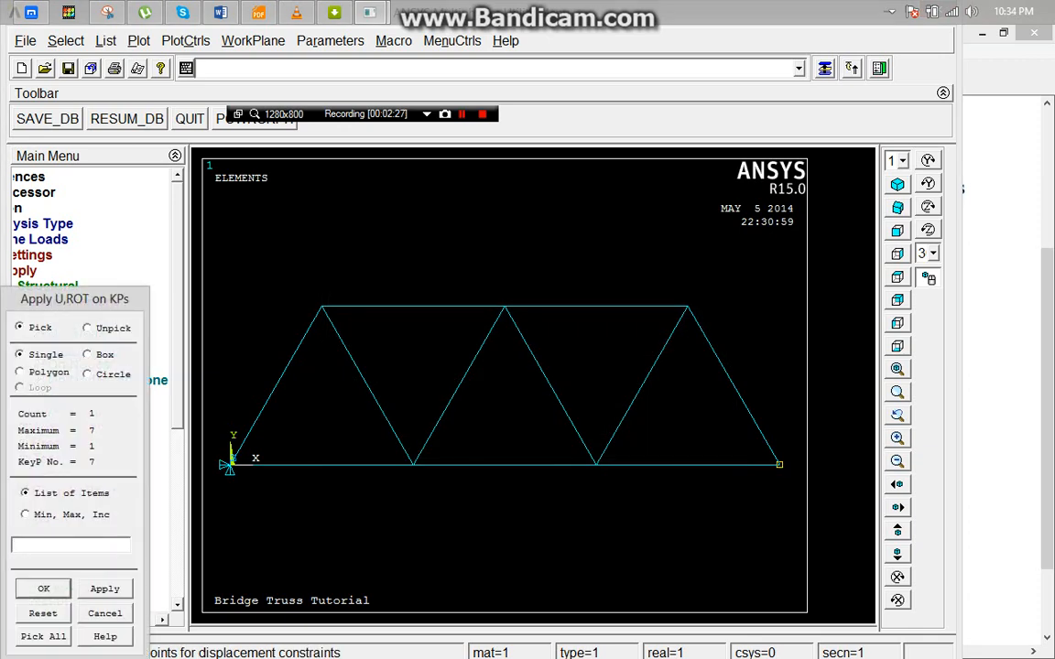
left_click(43, 588)
left_click(601, 271)
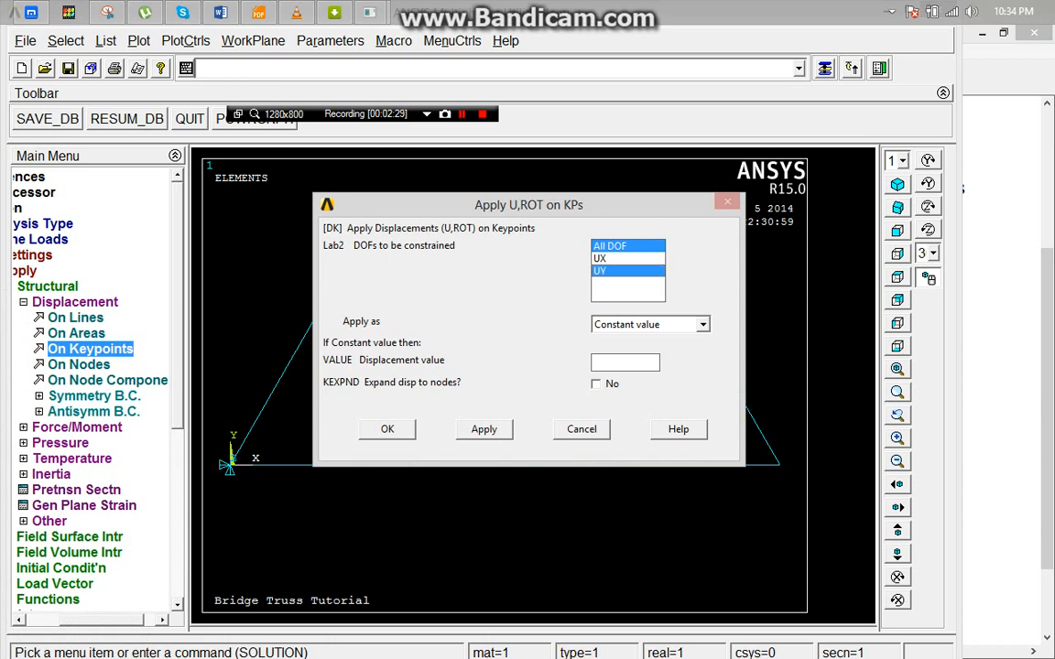
left_click(609, 246)
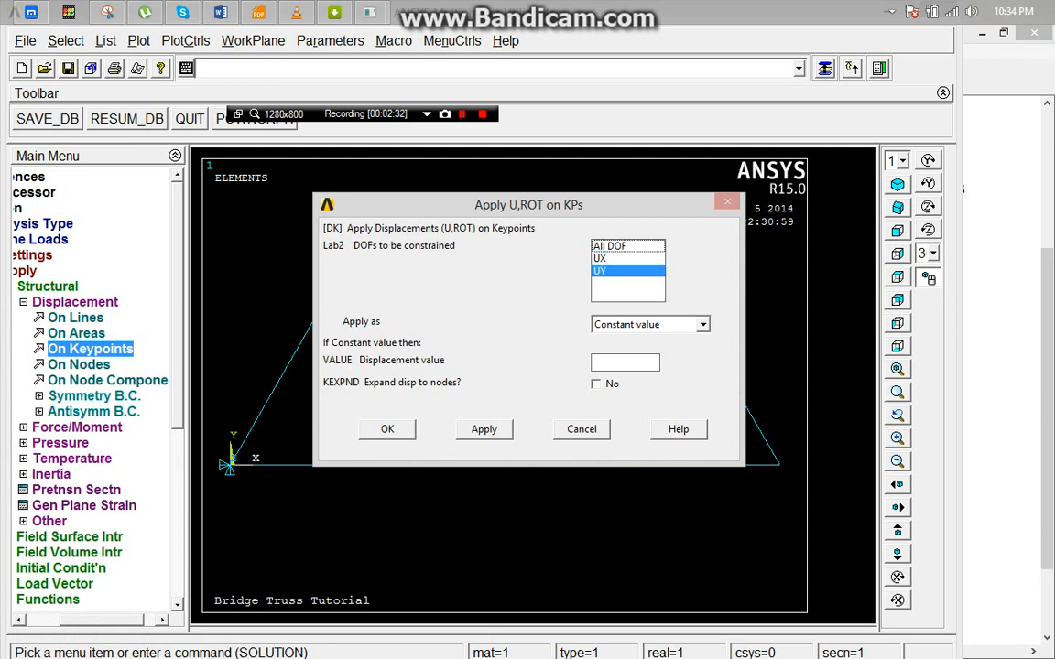
left_click(387, 428)
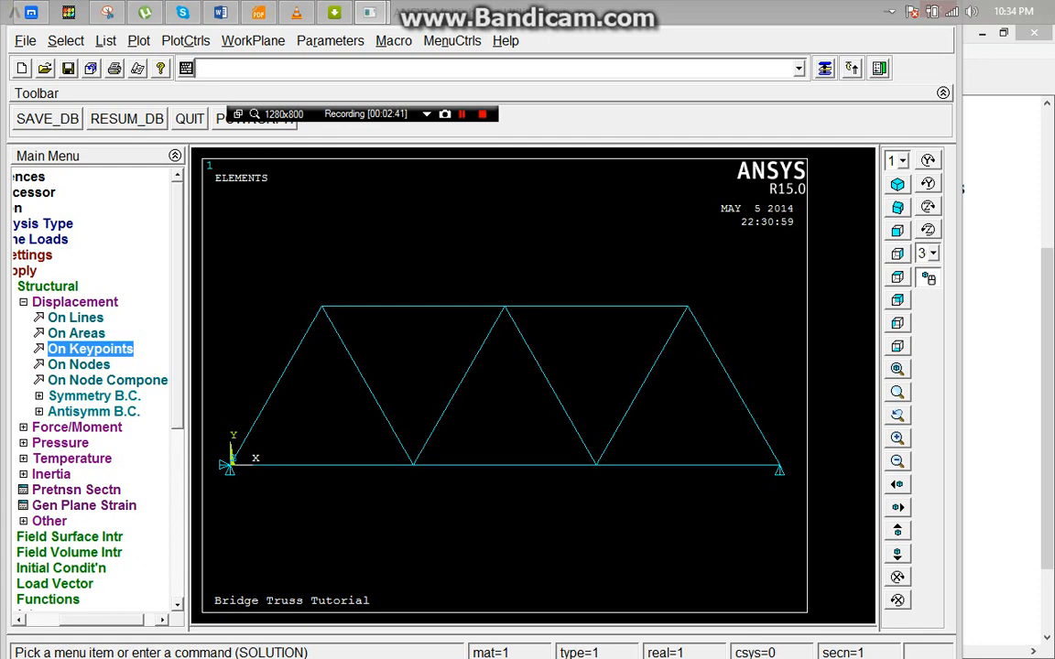
Consult the truss diagram in Snipping Tool and apply a constant FY force of -280e3 at the lower-left support keypoint in ANSYS.
key("alt+Tab")
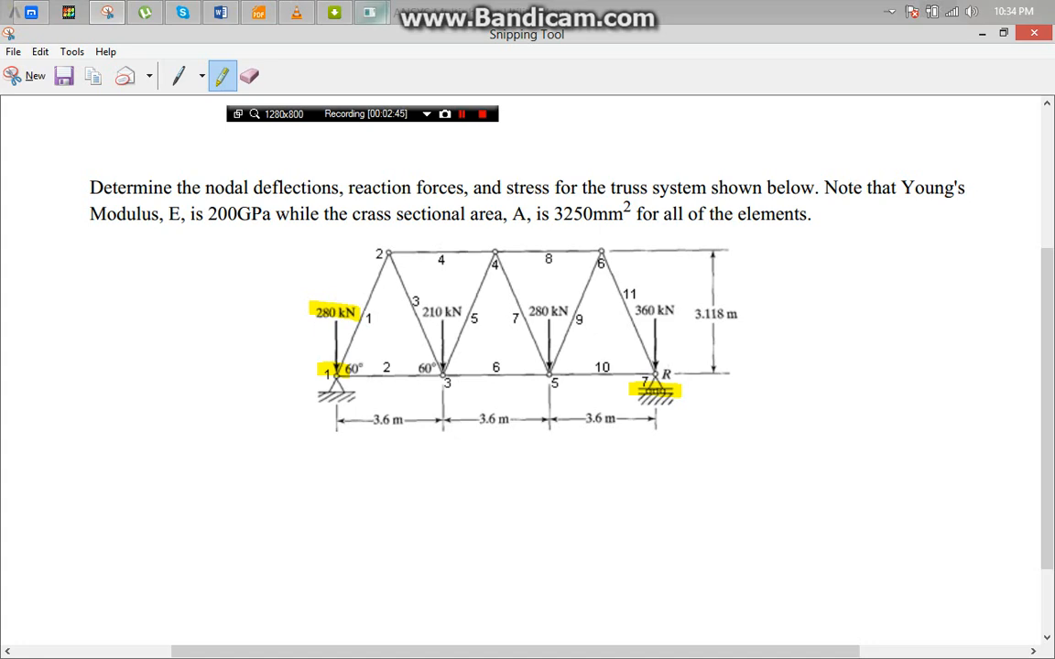
mouse_move(335, 12)
left_click(417, 91)
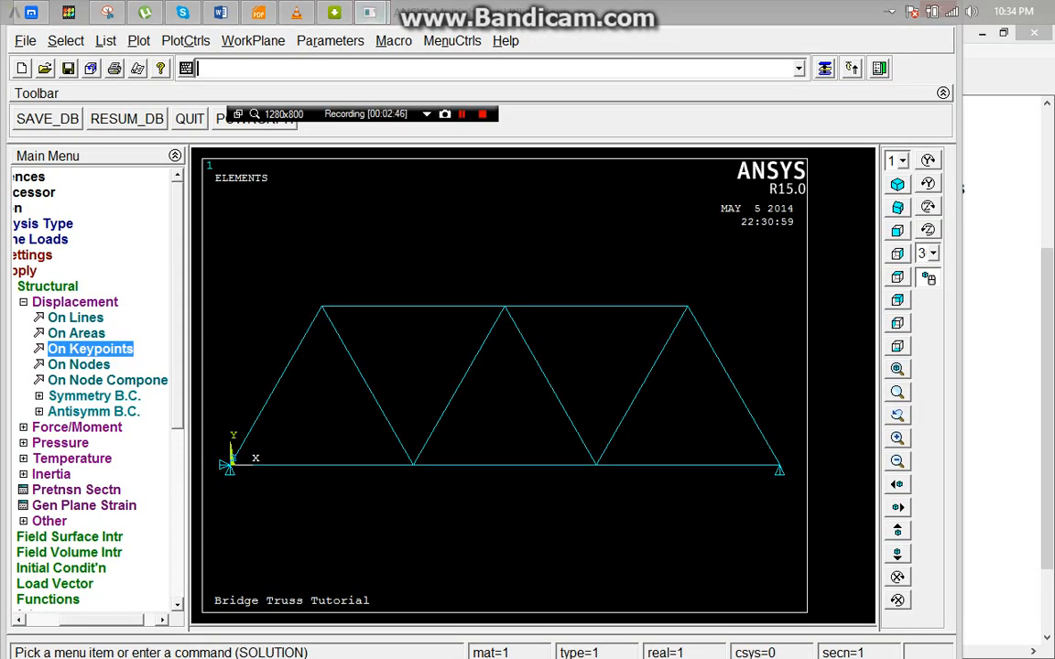
left_click(74, 301)
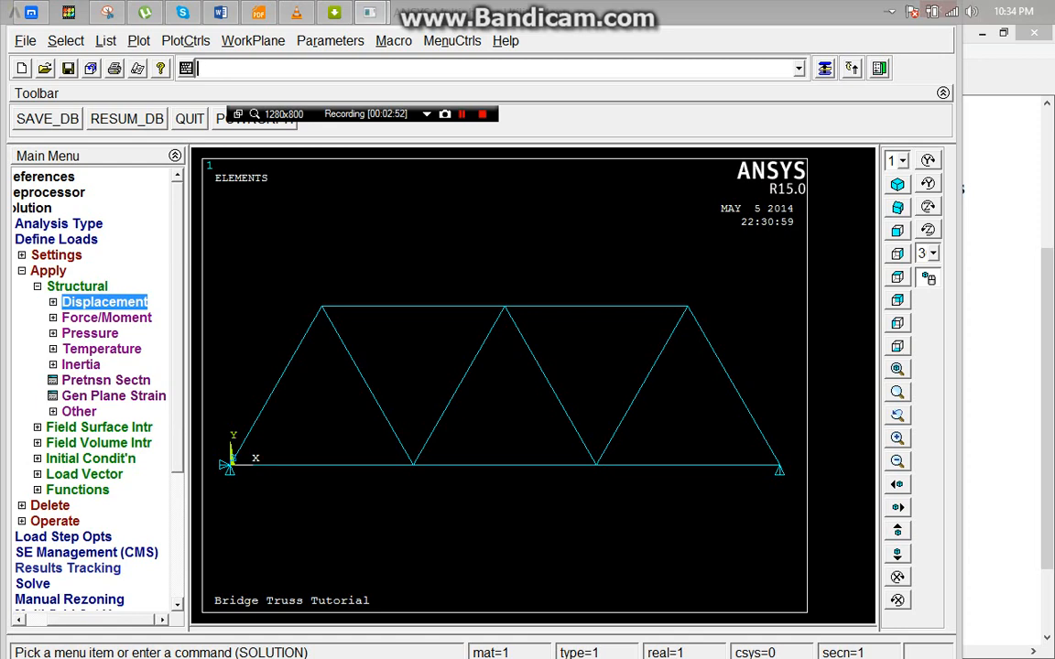
left_click(106, 317)
left_click(89, 333)
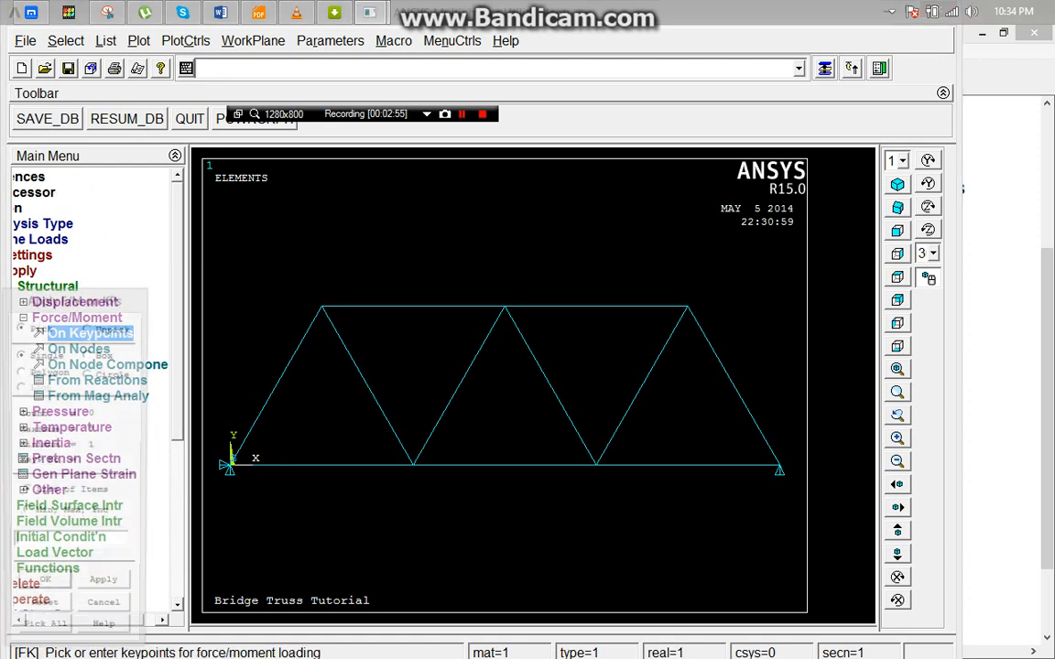
left_click(229, 466)
key("Return")
left_click(645, 287)
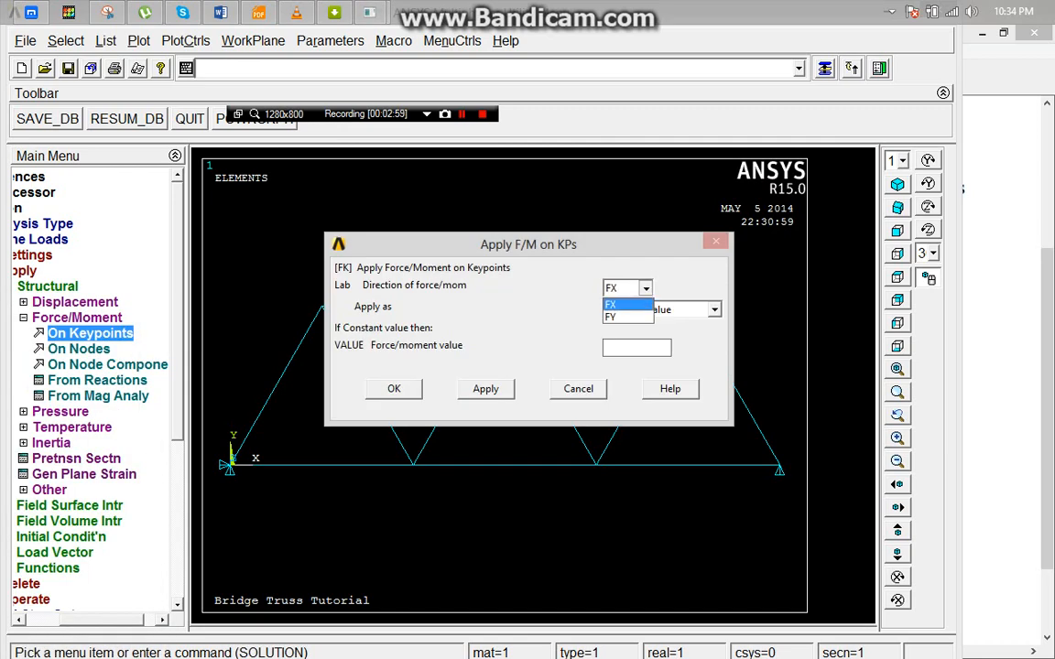
left_click(621, 316)
left_click(635, 347)
type("-280e3")
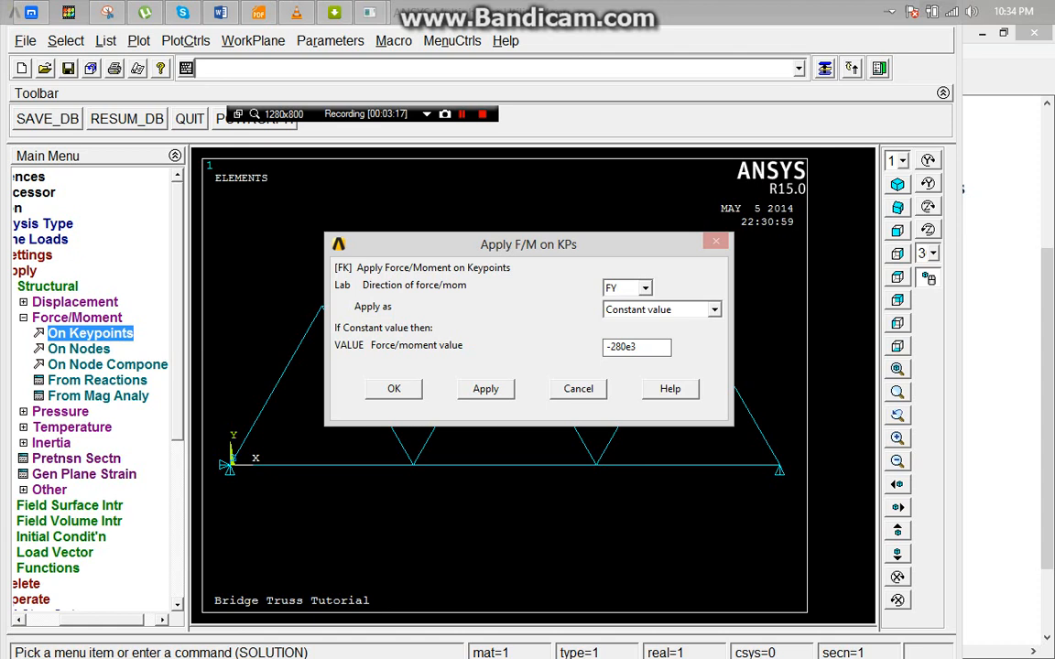
left_click(486, 388)
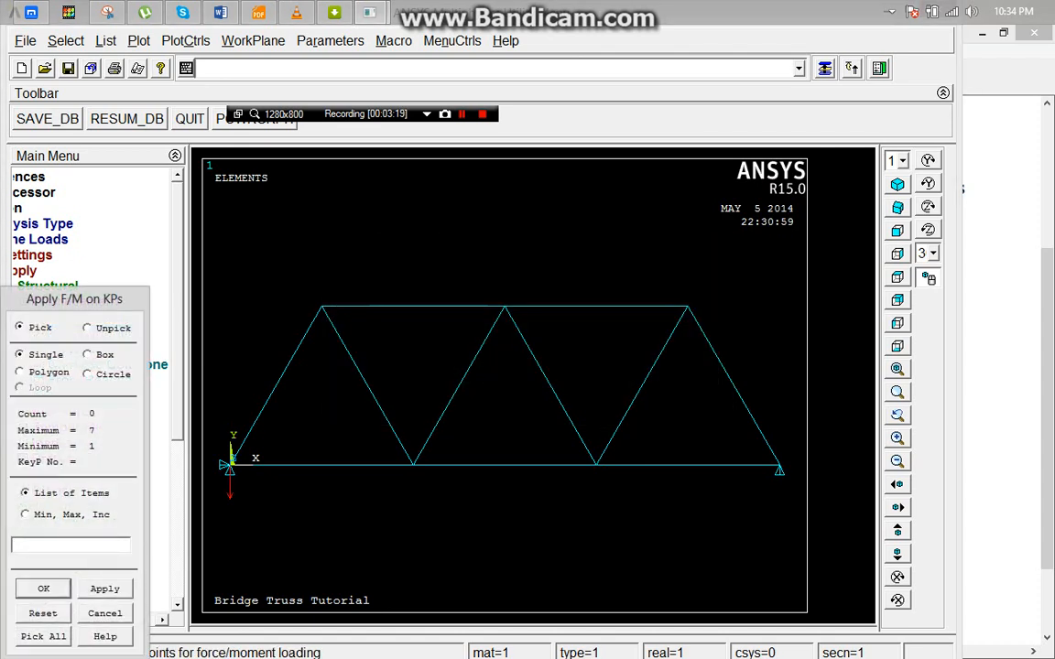
Check the load diagram in Snipping Tool and apply an FY force of -210000 at the second bottom keypoint from the left in ANSYS.
left_click(114, 13)
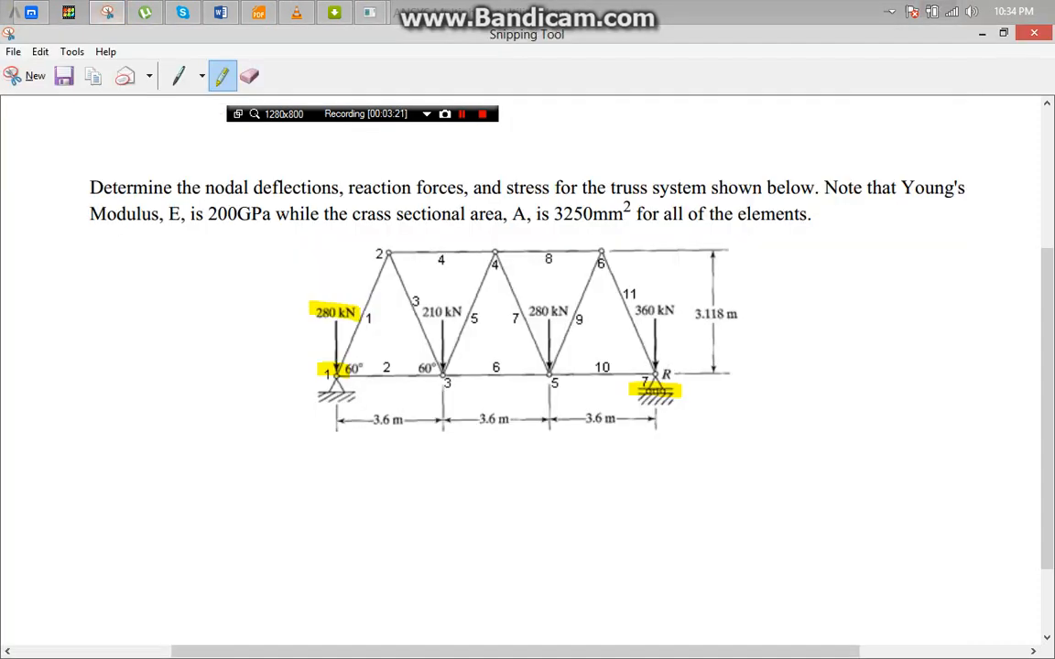
mouse_move(369, 13)
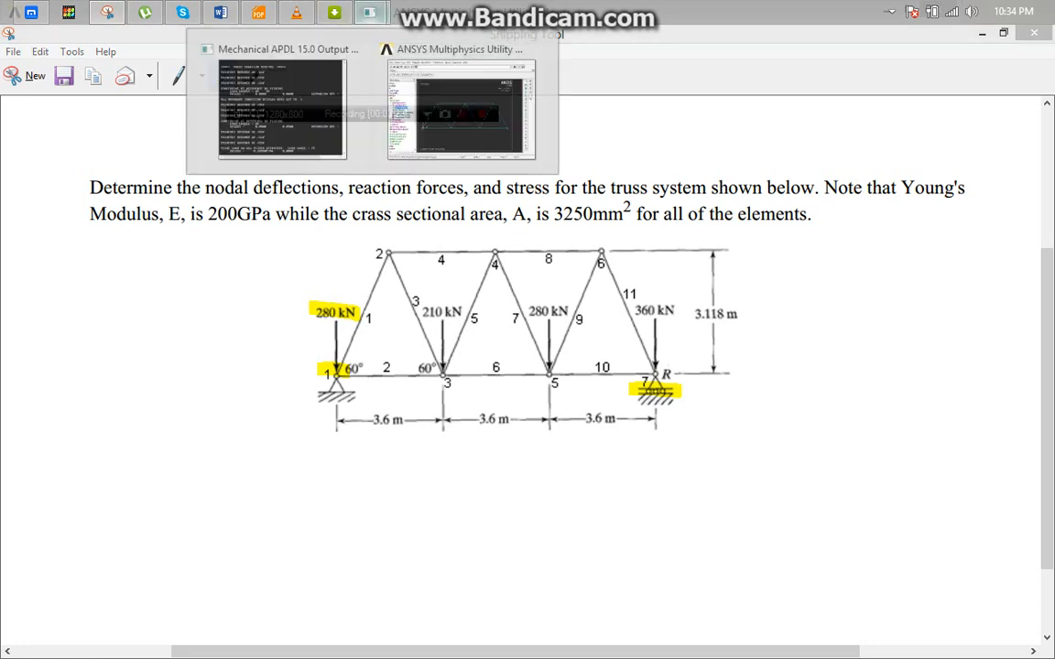
left_click(449, 96)
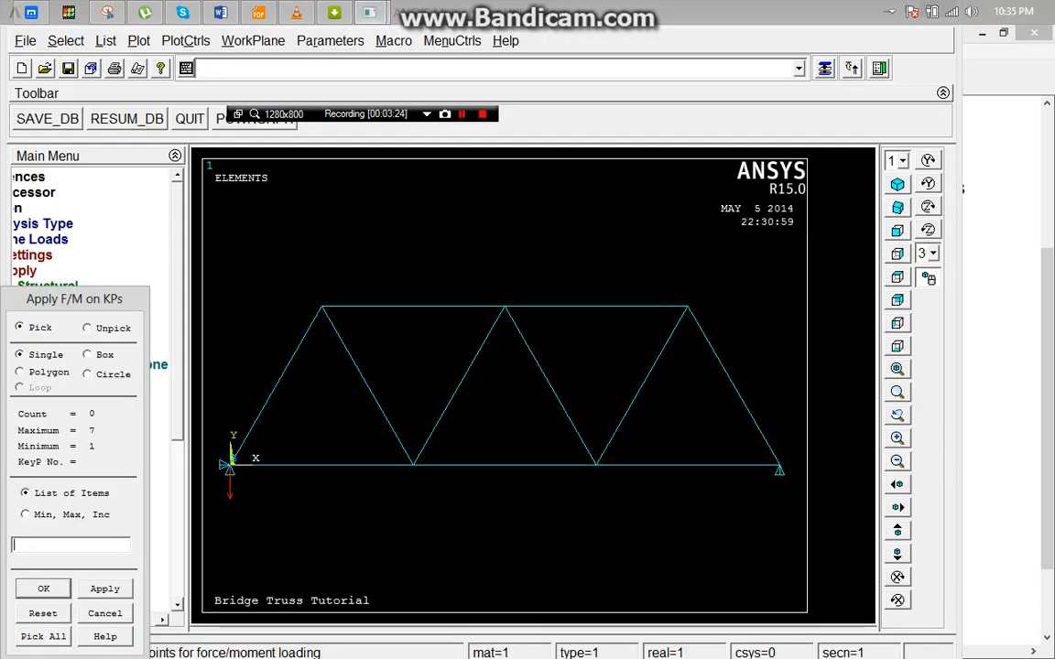
left_click(413, 465)
left_click(43, 588)
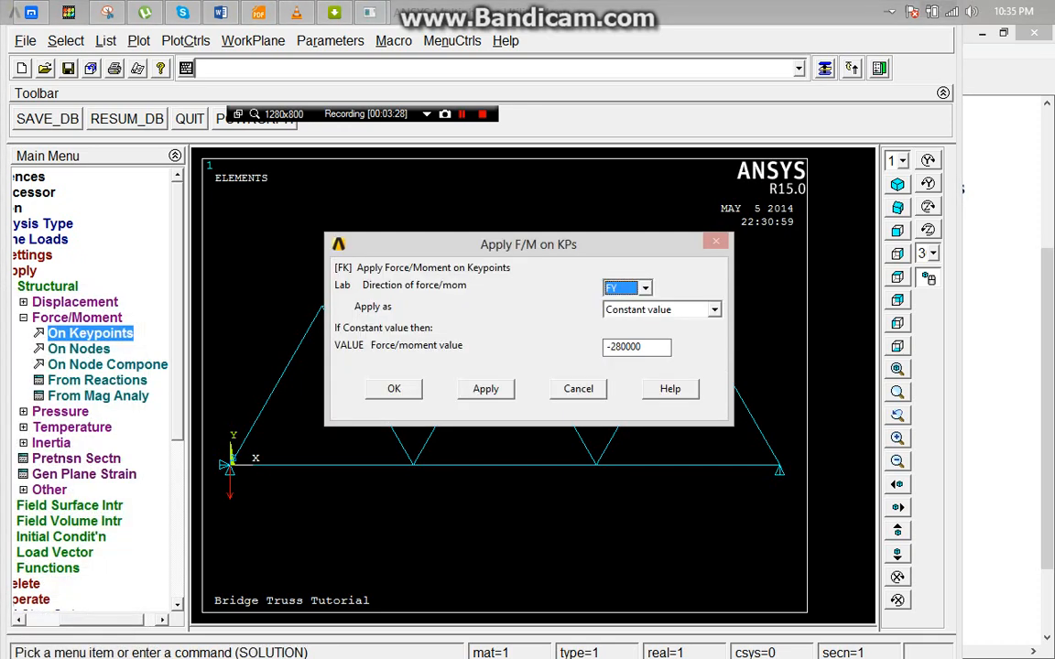
left_click(620, 347)
key("BackSpace")
type("1")
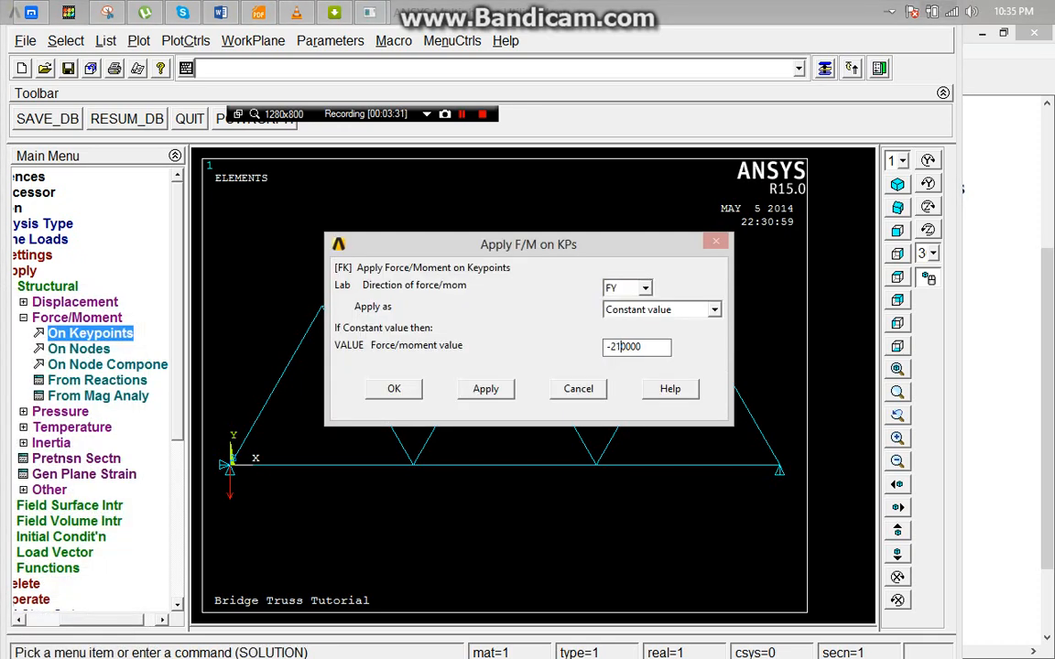
left_click(485, 389)
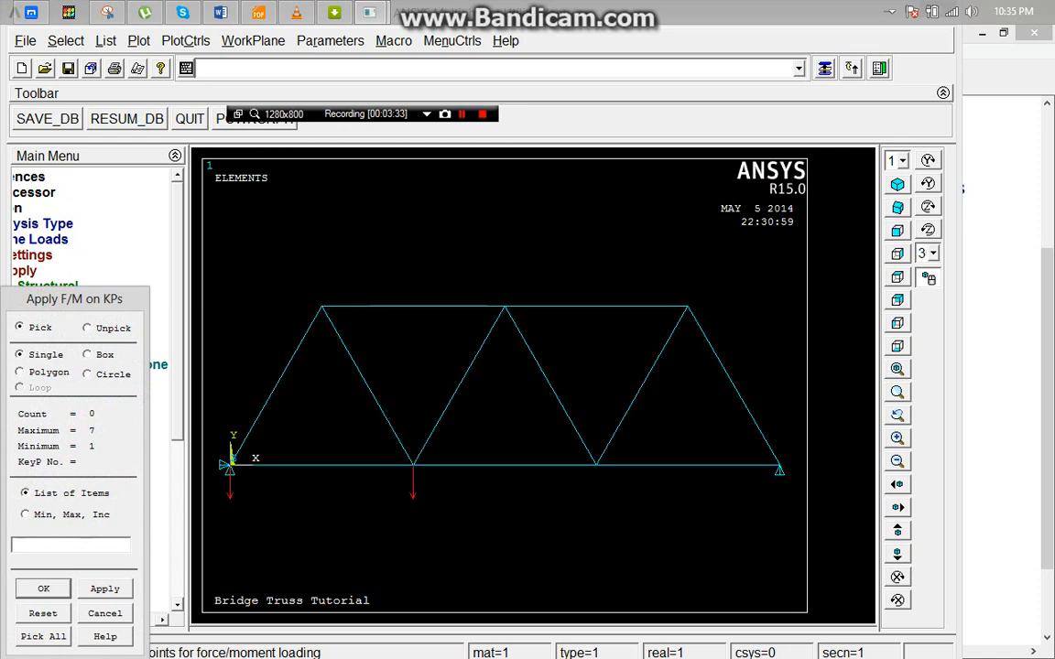
Check the load diagram in Snipping Tool and apply an FY force of -280000 at the third bottom keypoint from the left in ANSYS.
left_click(107, 12)
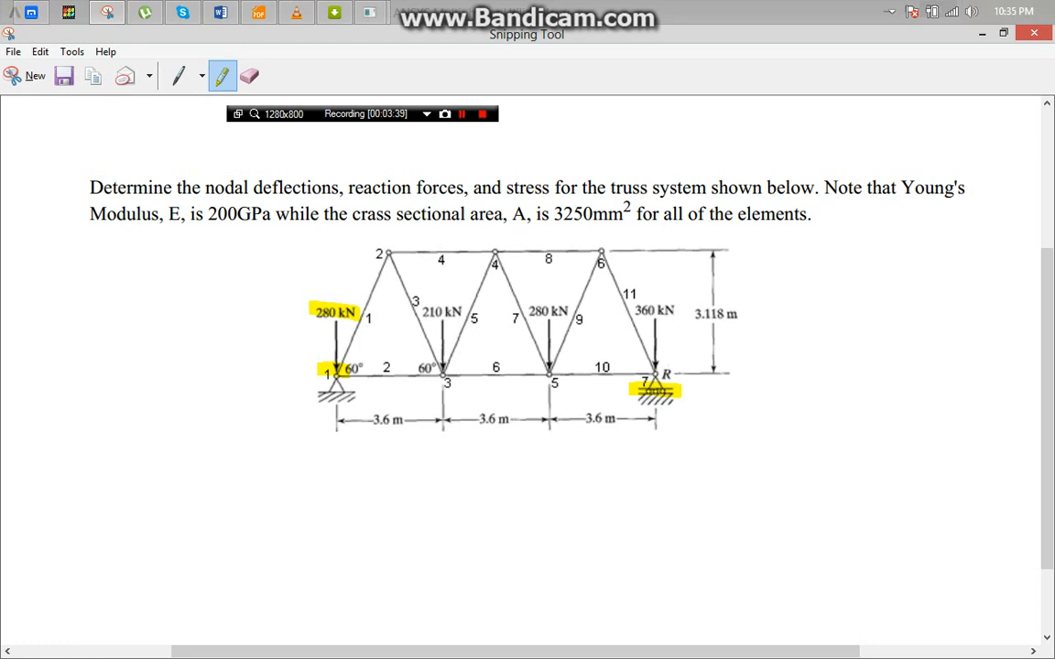
left_click(370, 12)
left_click(417, 92)
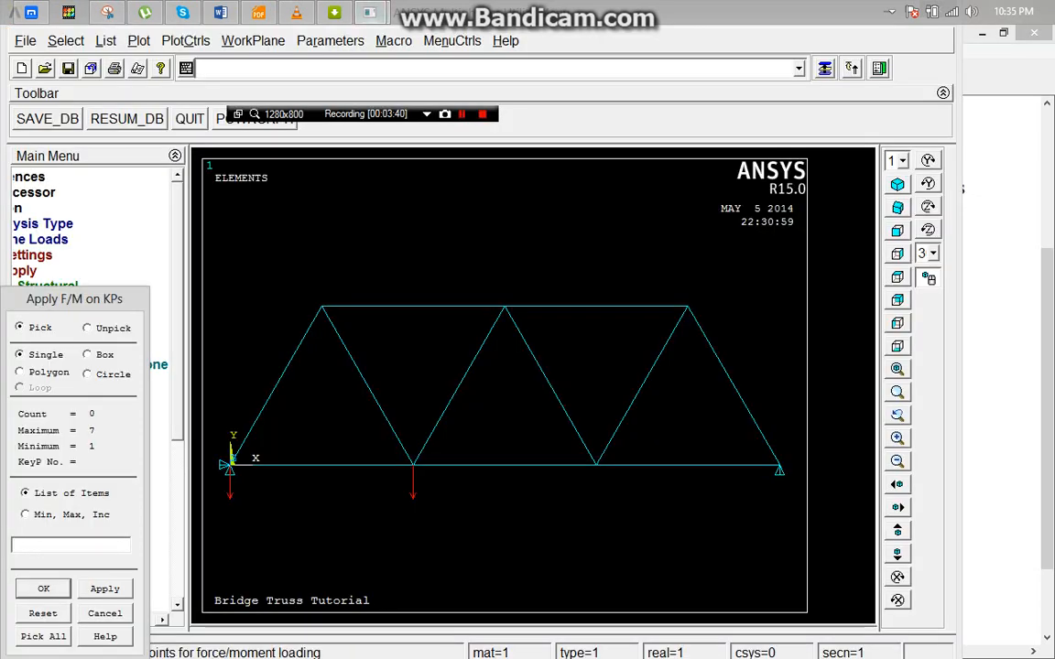
left_click(596, 465)
key("Return")
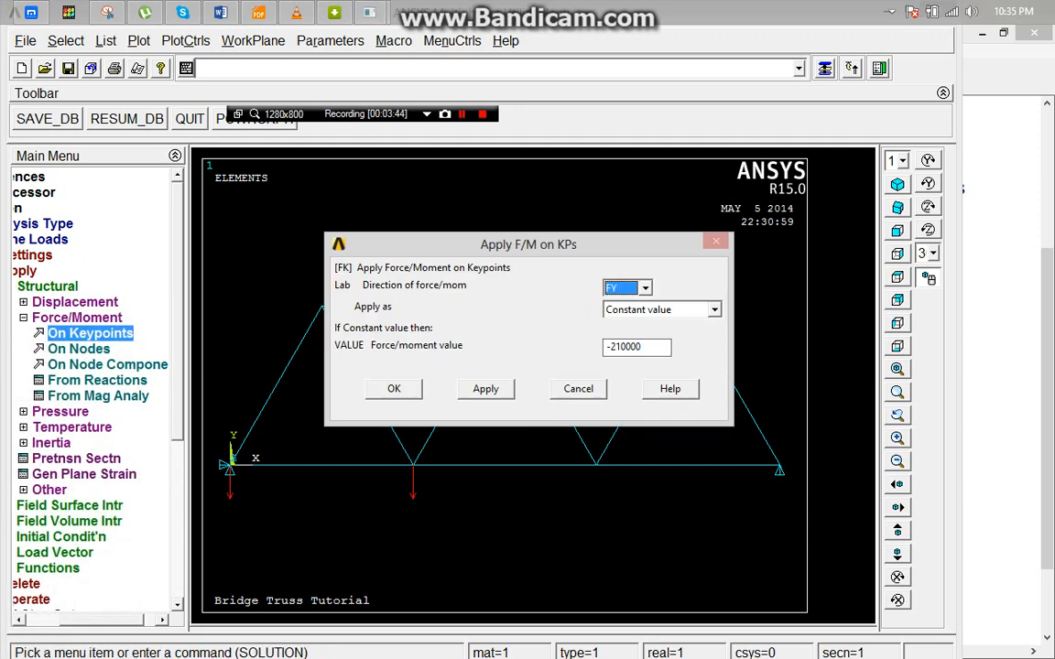
left_click(621, 347)
key("BackSpace")
type("8")
left_click(486, 388)
Apply a constant FY force of -360000 at the lower-right support keypoint.
left_click(780, 465)
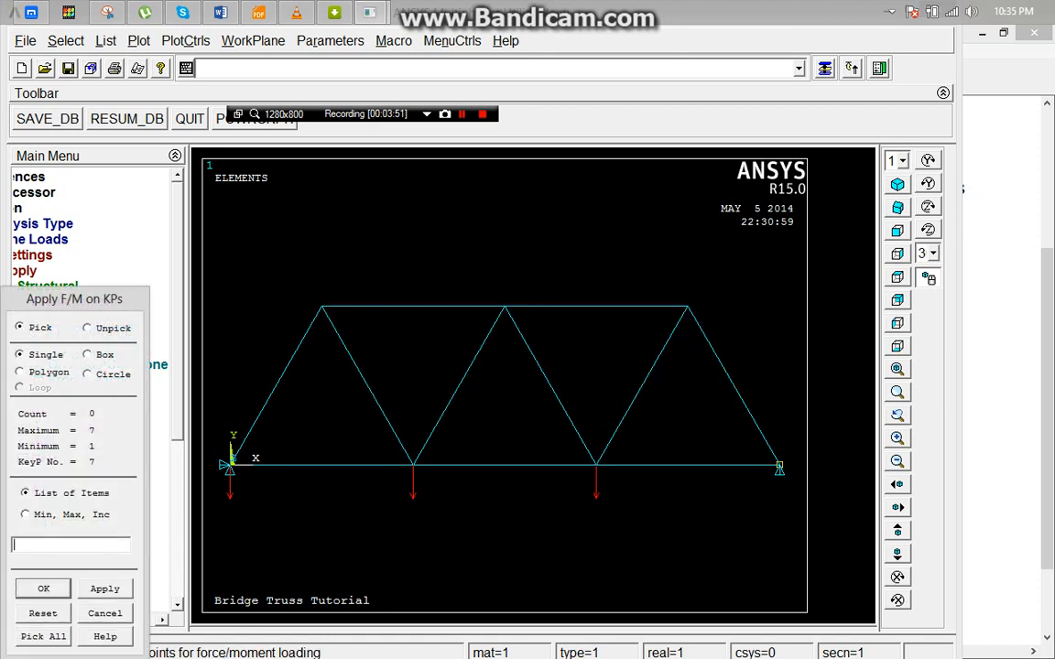
left_click(43, 588)
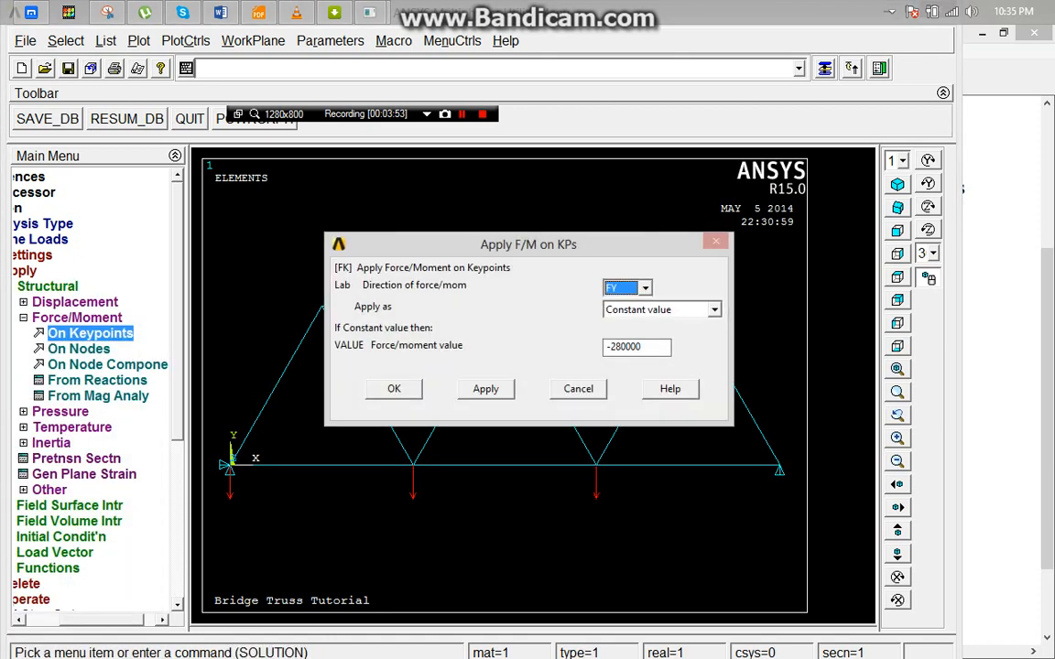
left_click(621, 346)
key("BackSpace")
key("BackSpace")
type("36")
key("Return")
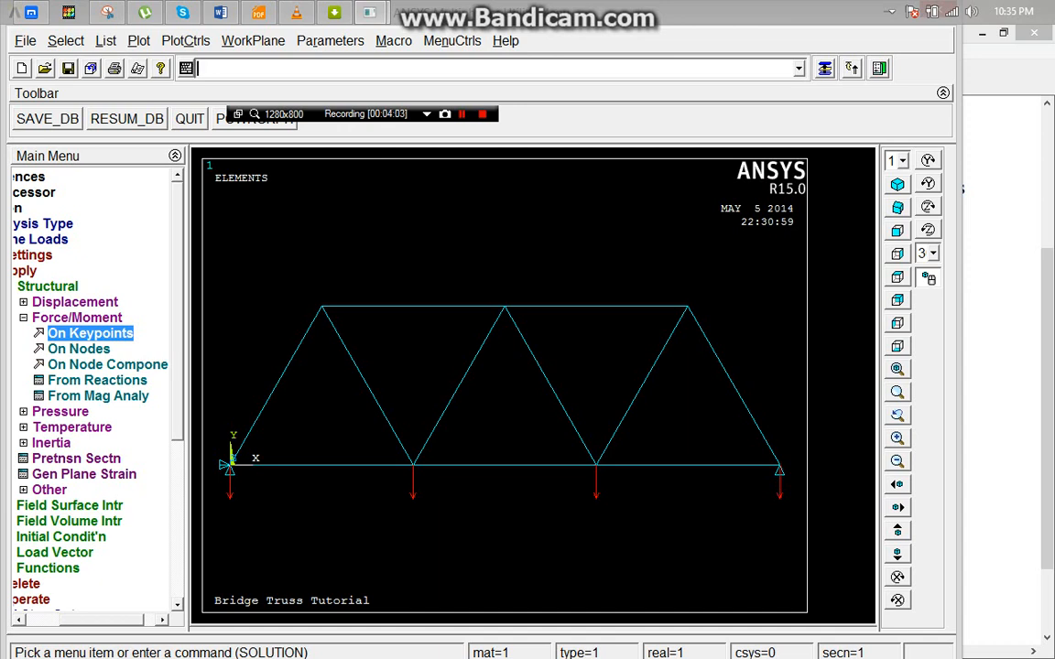
Solve the current load step, and close the solution note and the status listing.
left_click(76, 316)
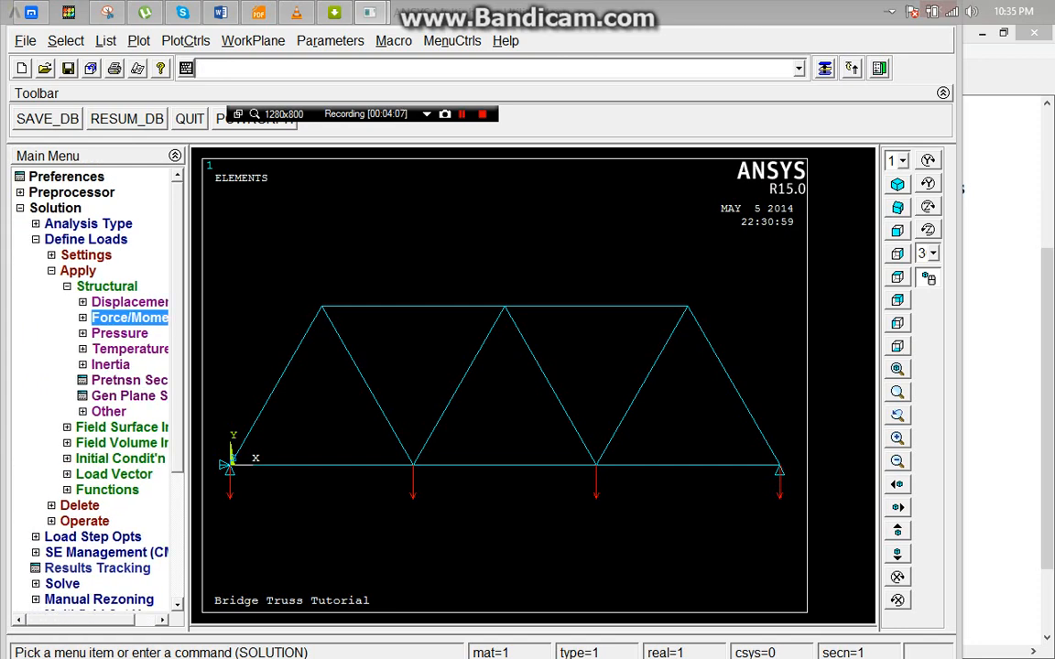
left_click(36, 239)
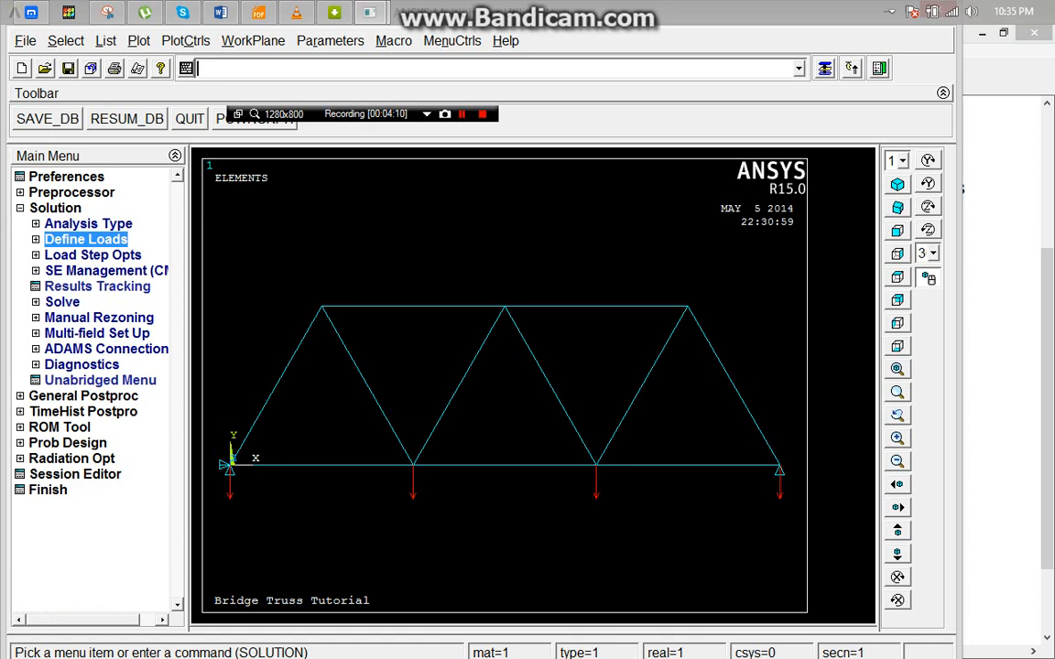
left_click(62, 302)
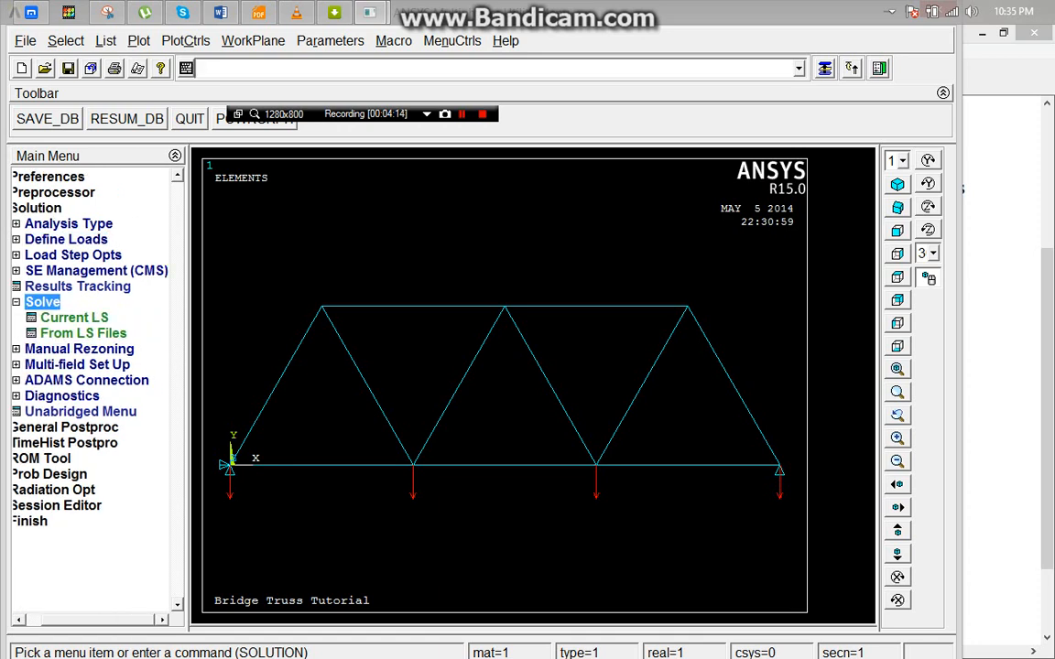
left_click(75, 317)
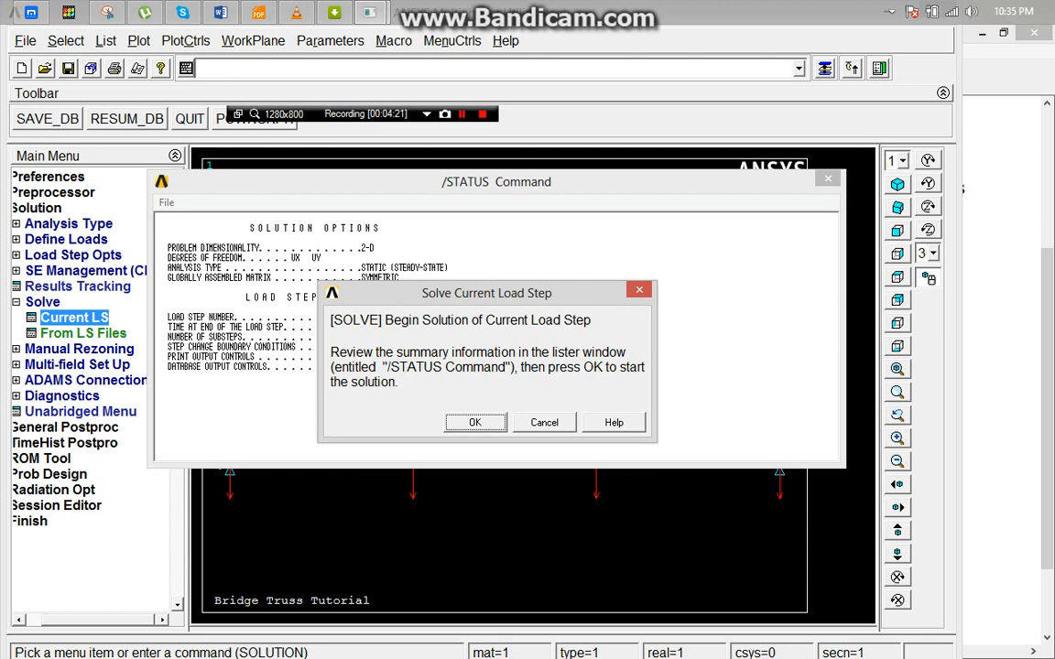
key("Return")
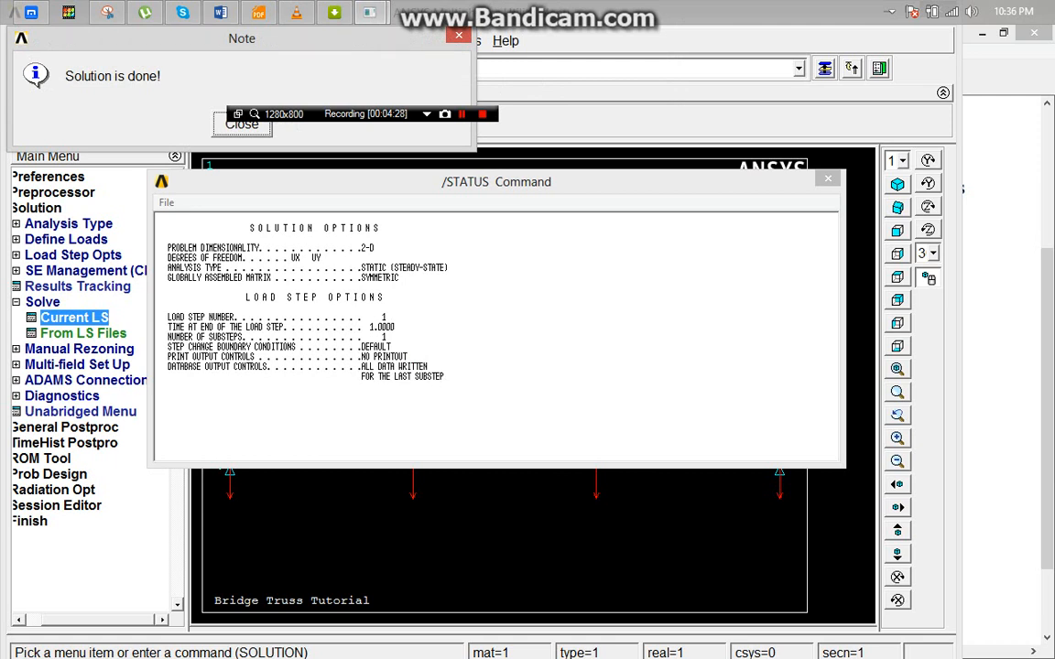
left_click(242, 124)
key("alt+F4")
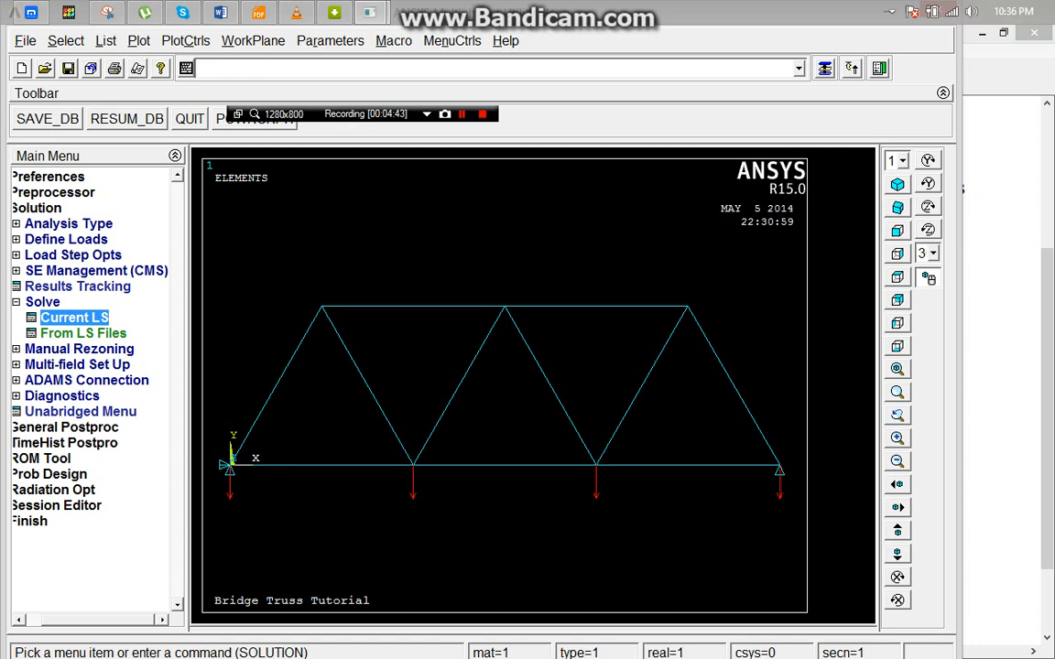
Plot the nodal displacement vector sum as a contour, showing the deformed shape with the undeformed model.
scroll(89, 384, "left", 1)
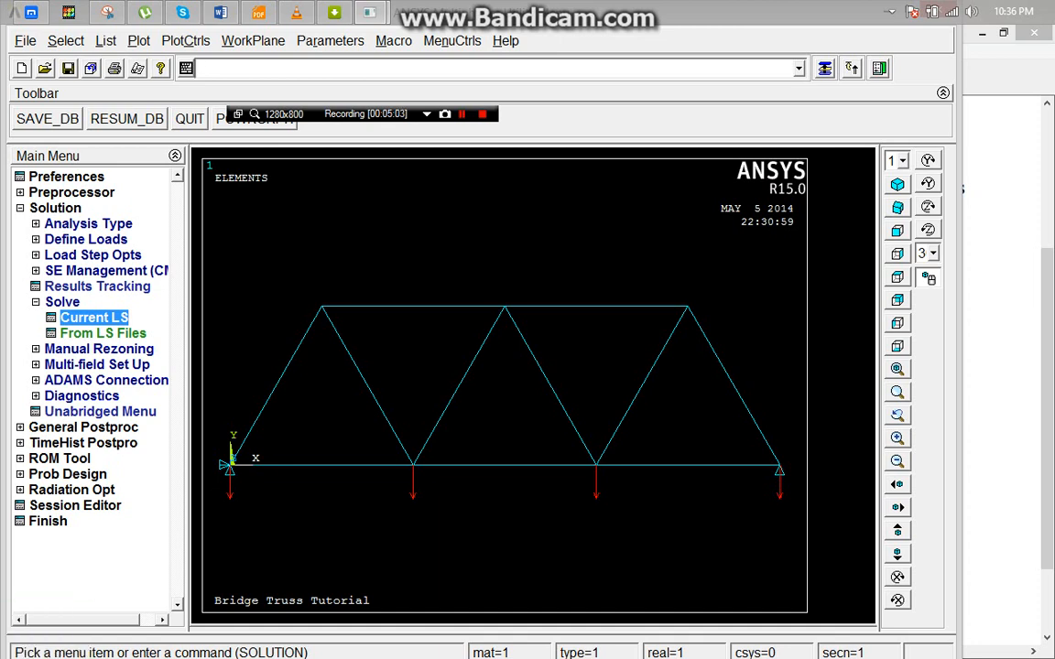
left_click(82, 427)
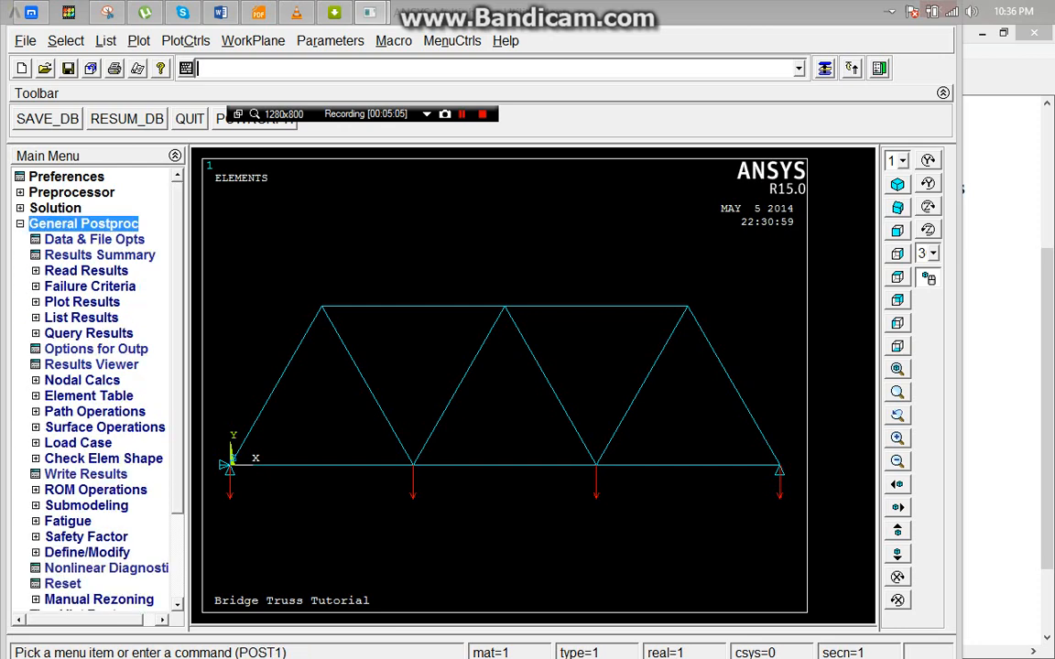
left_click(81, 301)
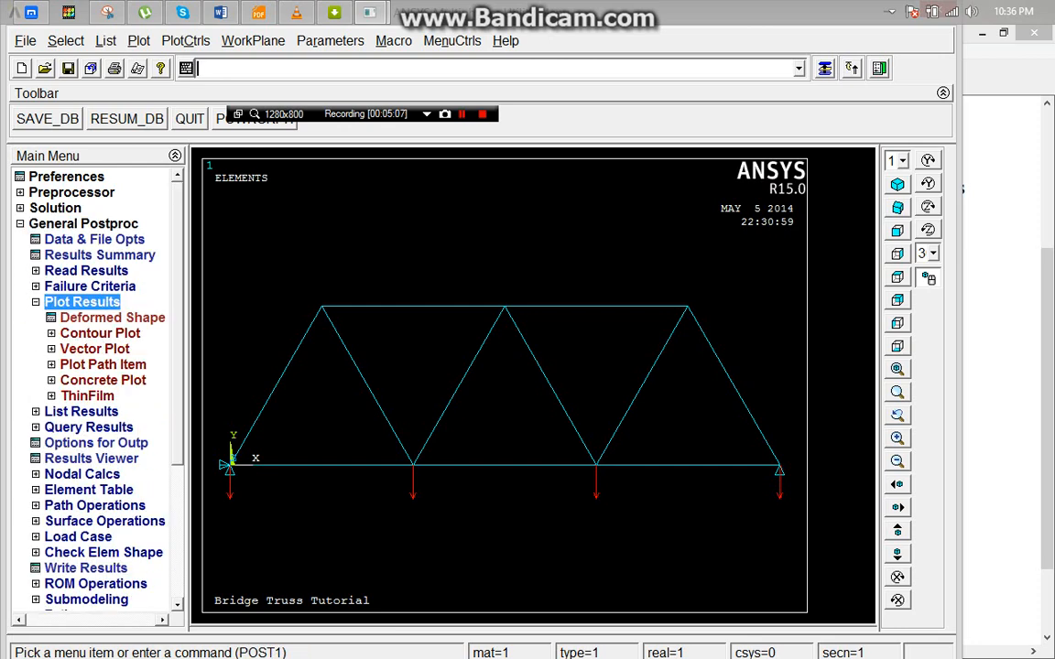
left_click(99, 333)
left_click(110, 348)
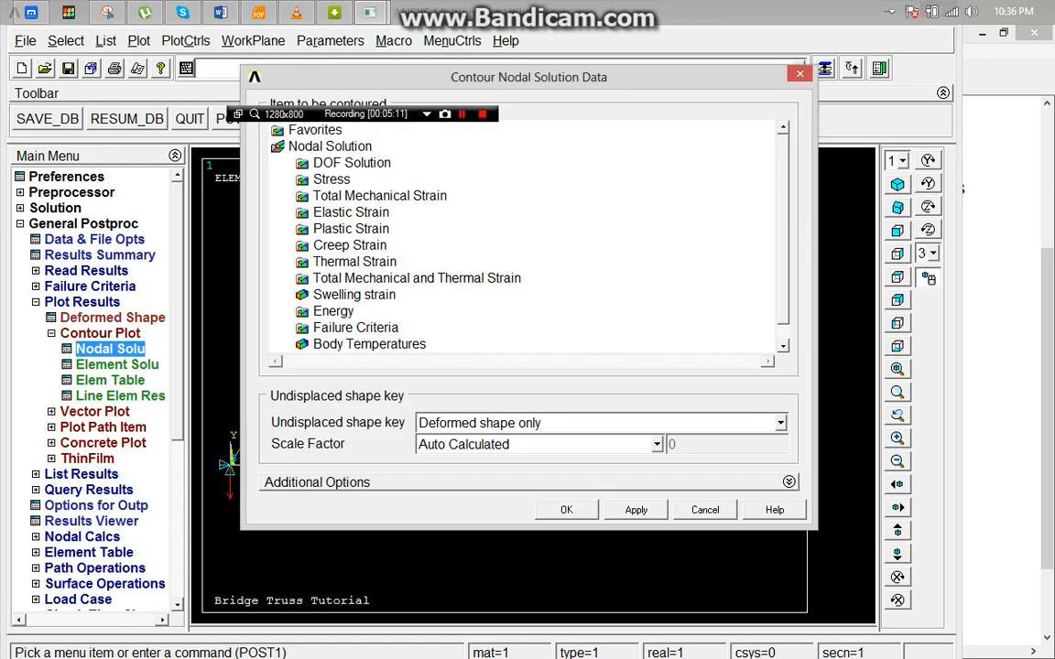
left_click(351, 162)
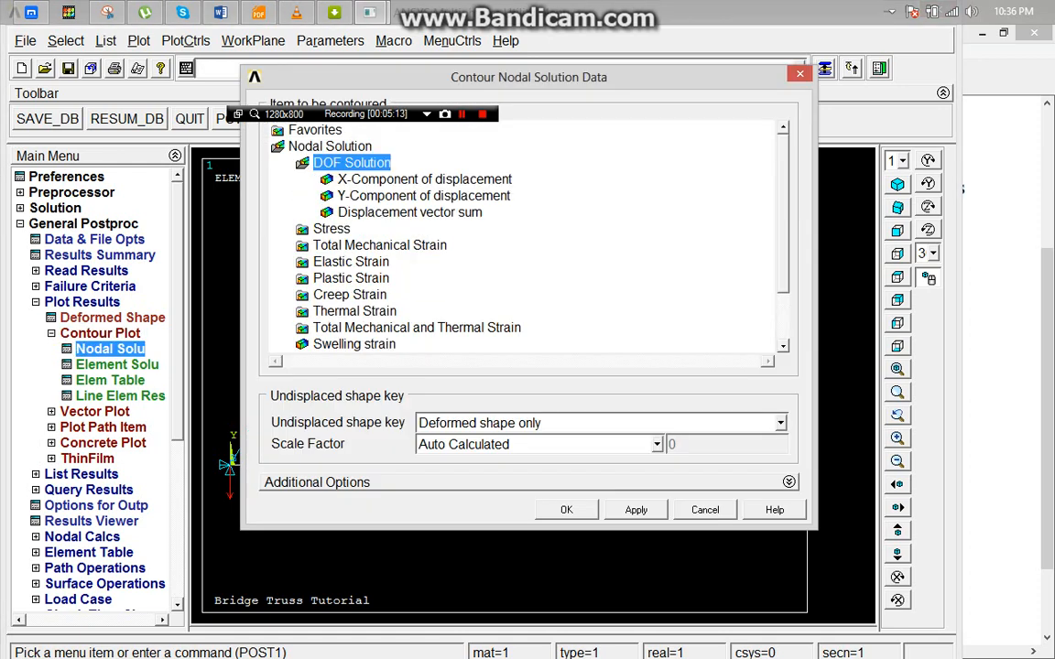
left_click(409, 211)
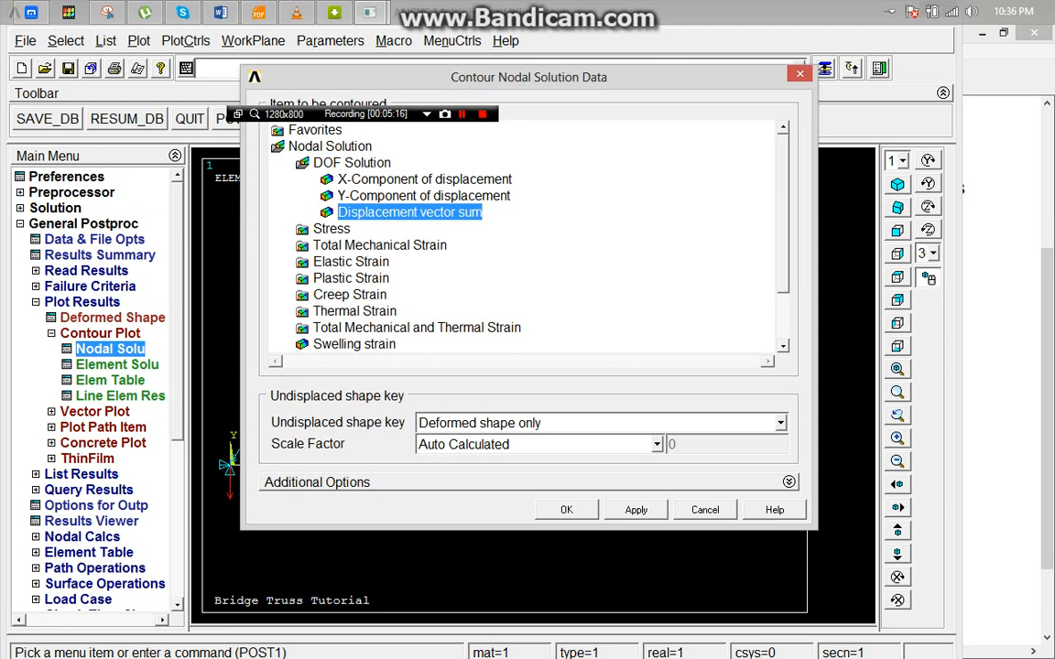
left_click(780, 423)
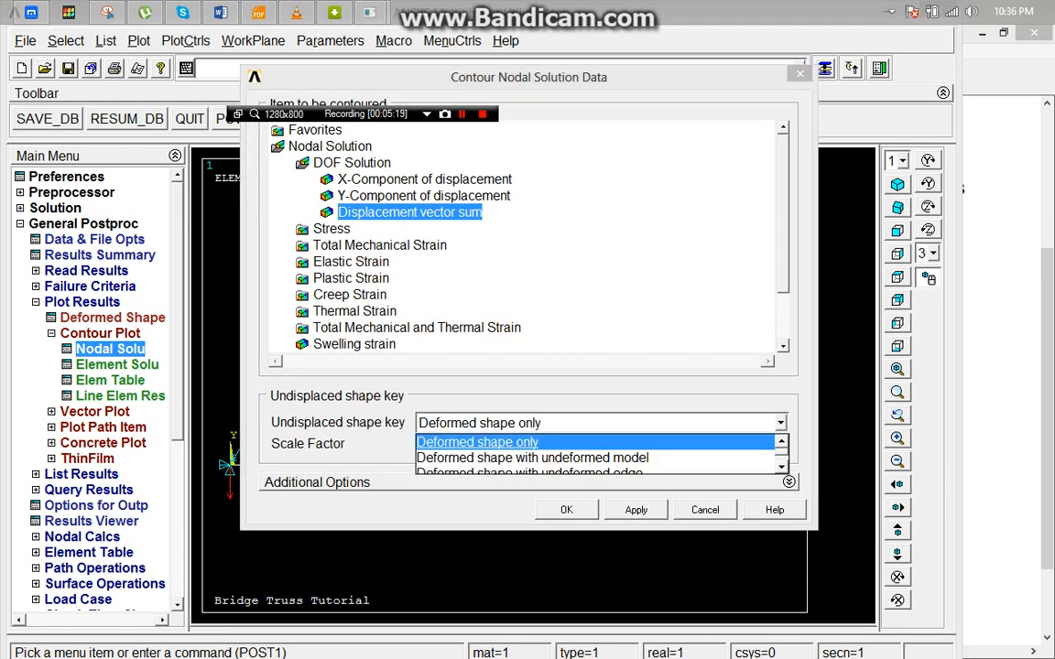
left_click(532, 457)
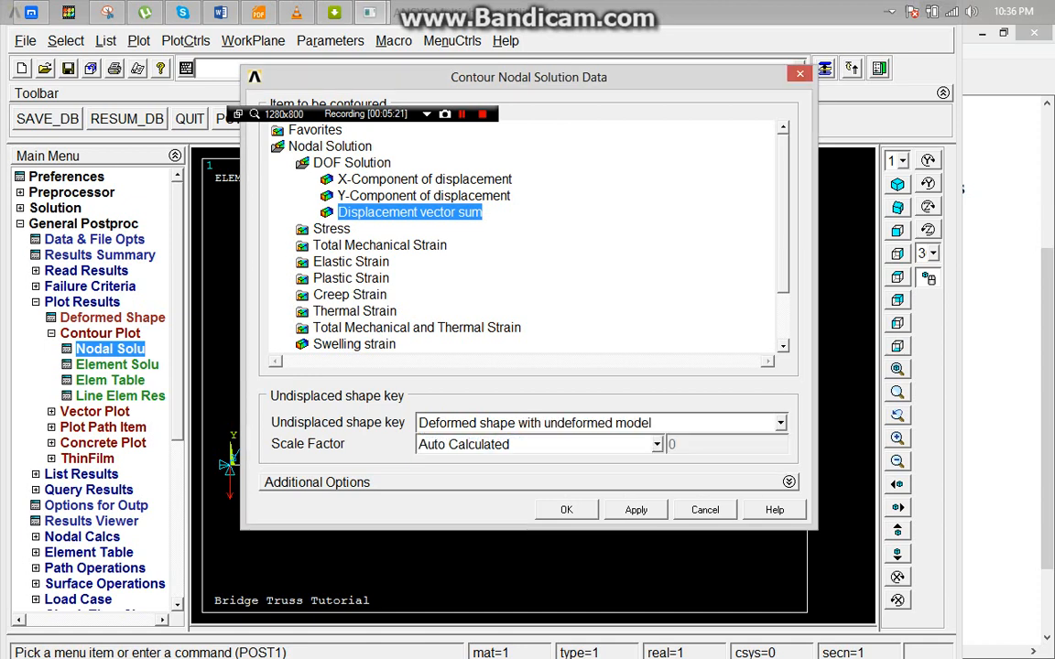
left_click(566, 510)
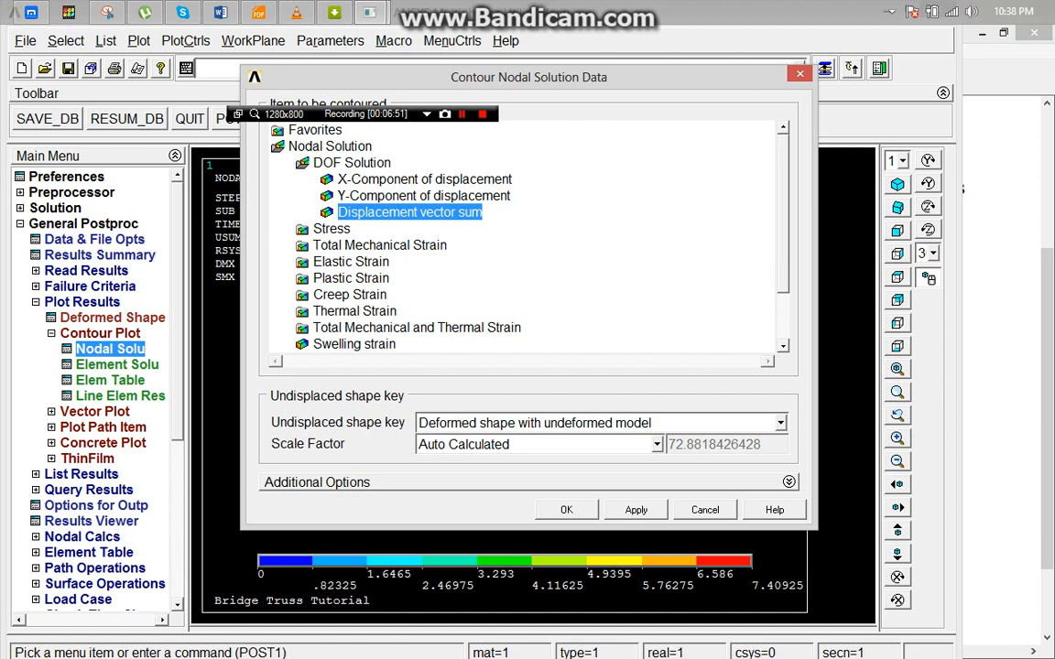
Plot the nodal von Mises stress contour of the truss, showing the deformed shape with the undeformed model.
left_click(330, 228)
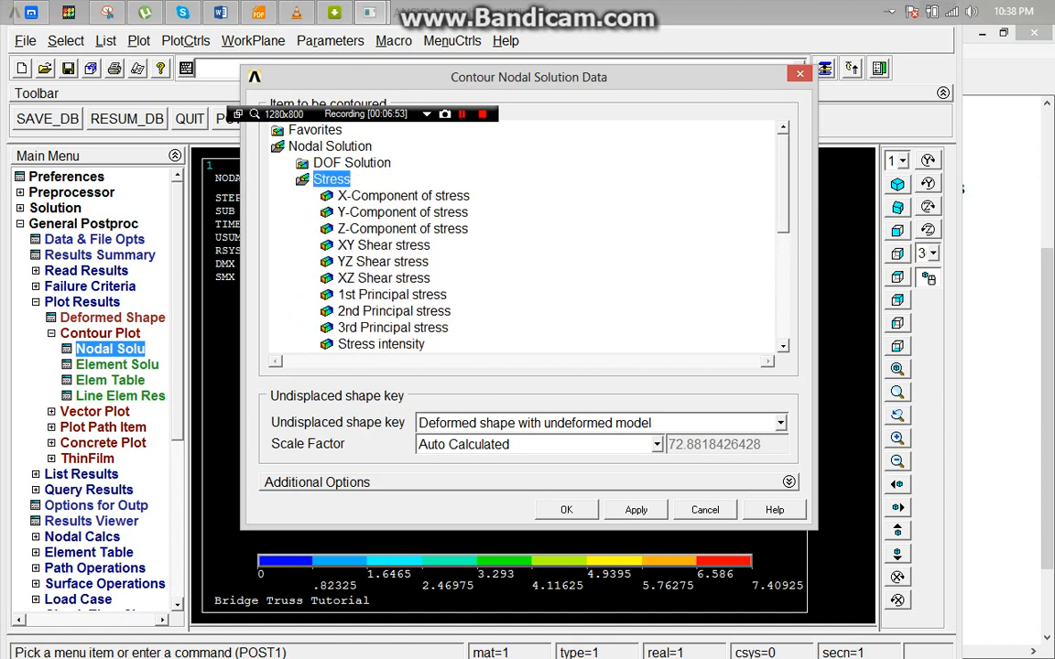
scroll(522, 238, "down", 1)
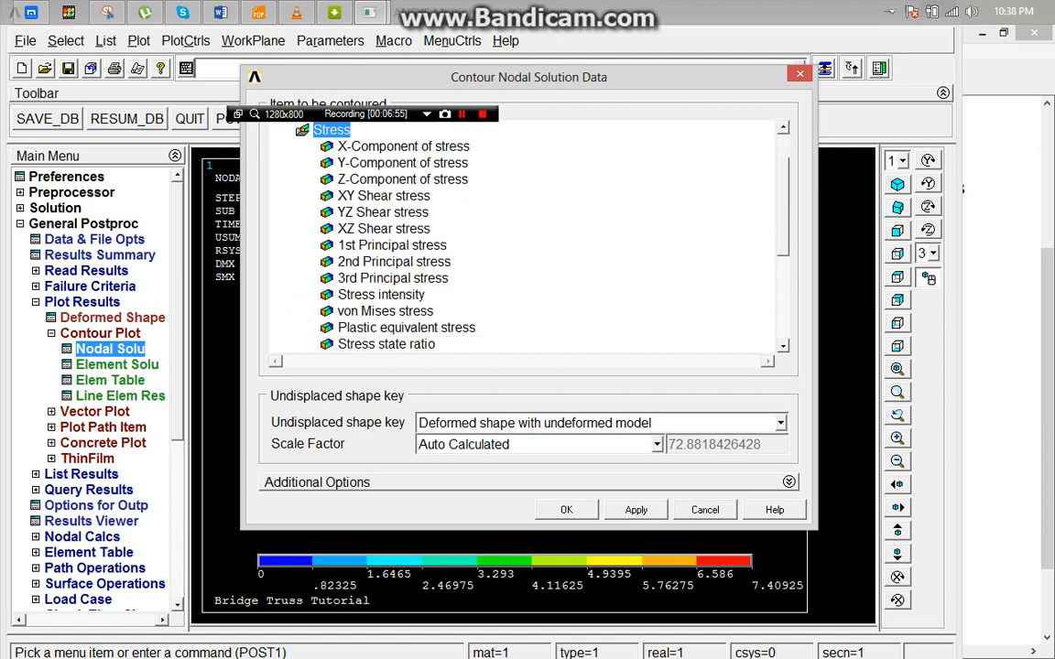
left_click(385, 310)
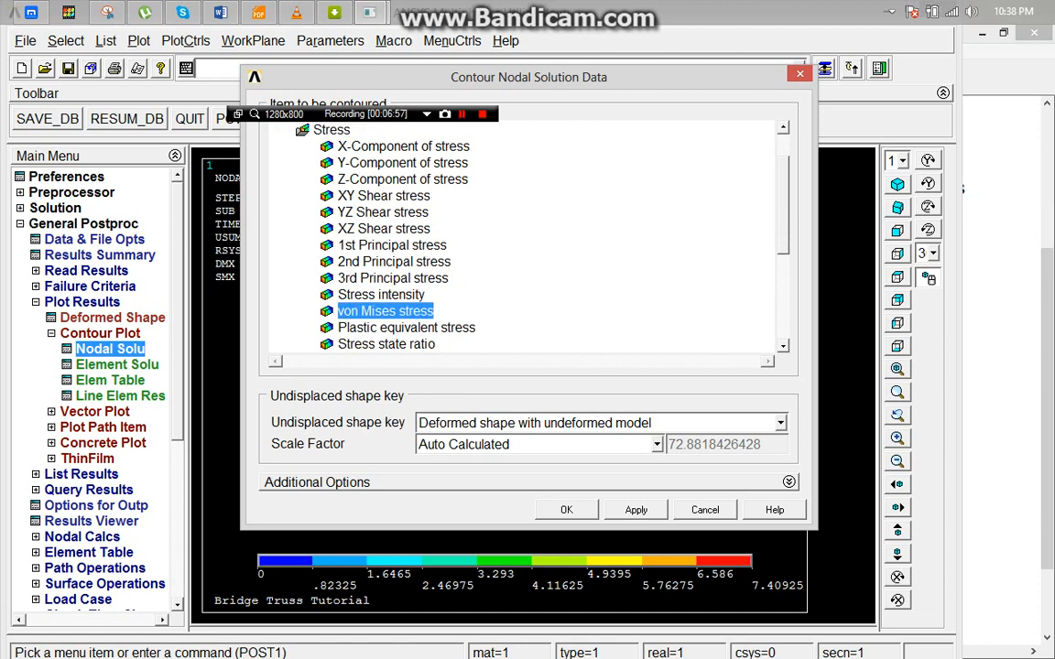
left_click(566, 509)
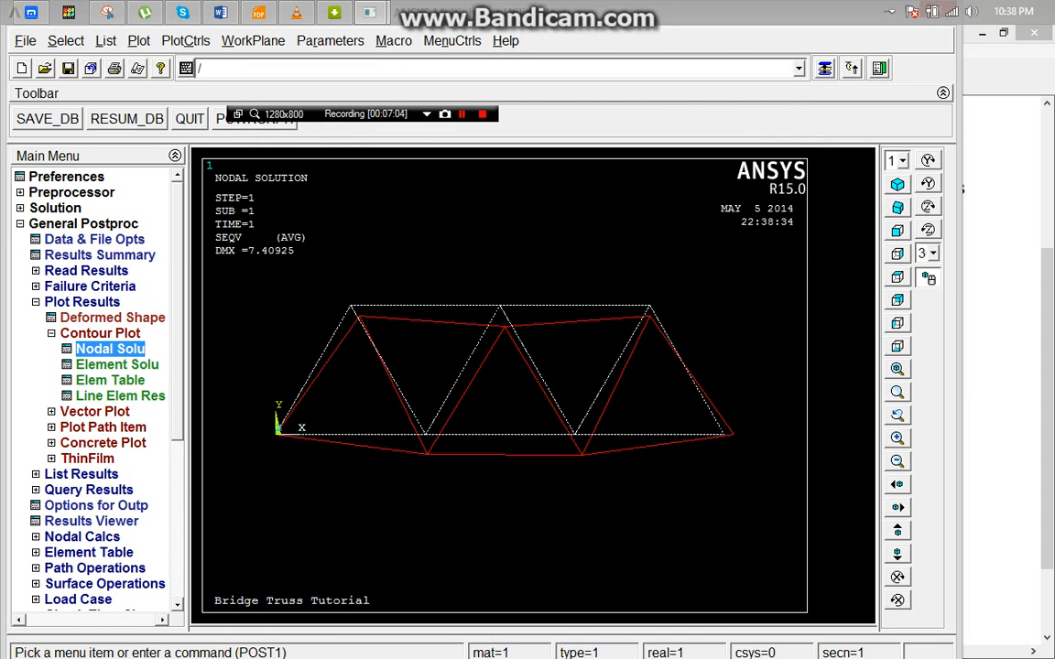
Turn on the element shape display with the command /eshape,1.
type("/esha")
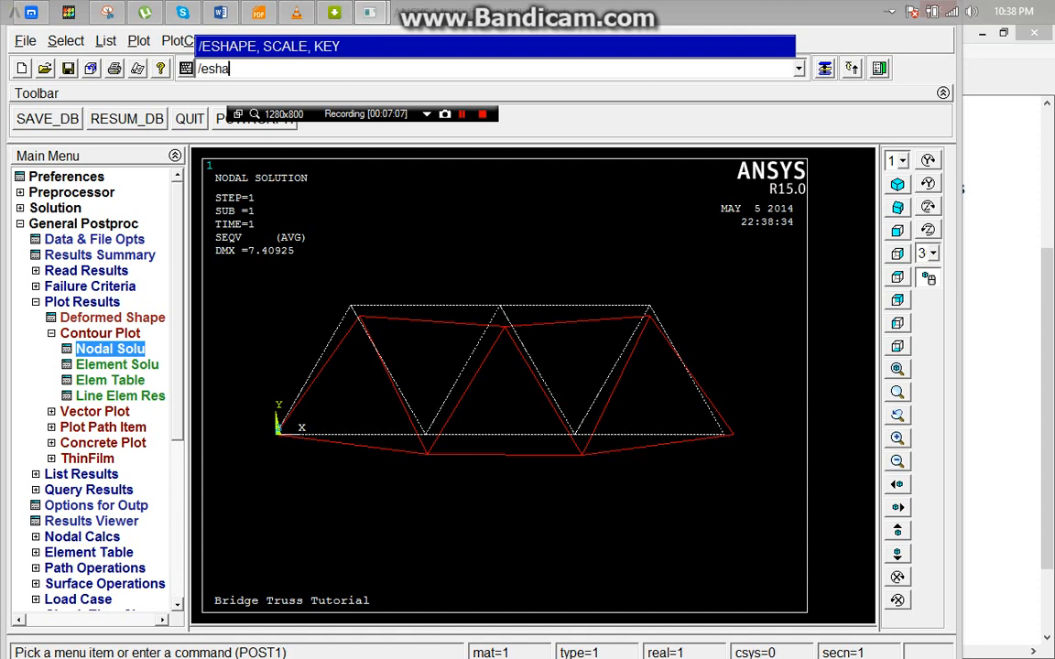
type("pe,1")
key("Return")
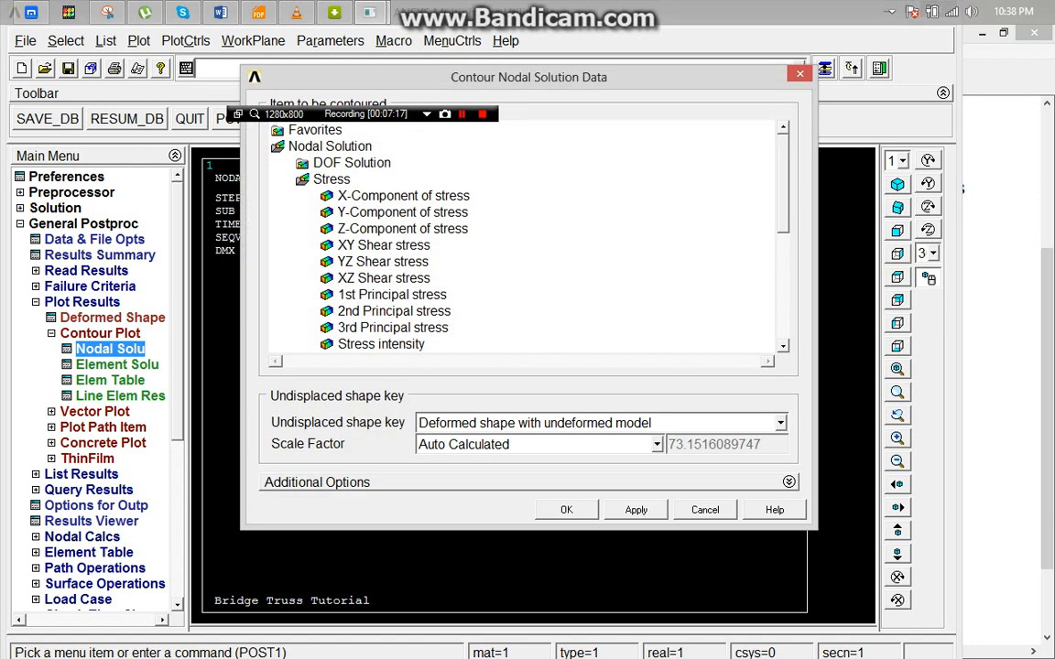
Replot the nodal von Mises stress contour with element shapes displayed and inspect the truss from different angles.
left_click(380, 344)
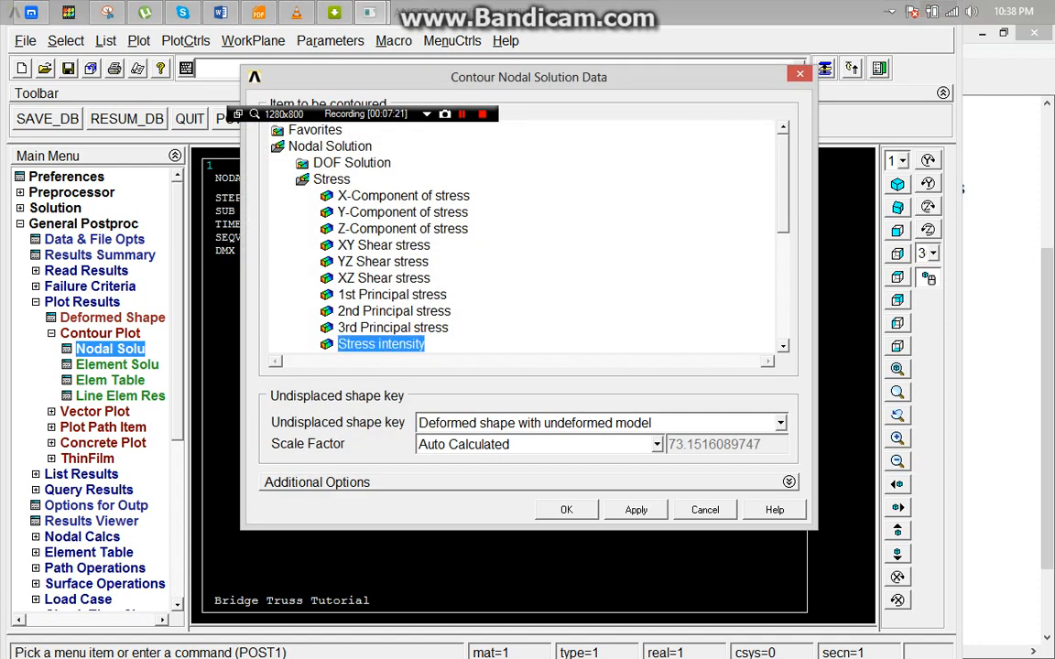
scroll(521, 238, "down", 2)
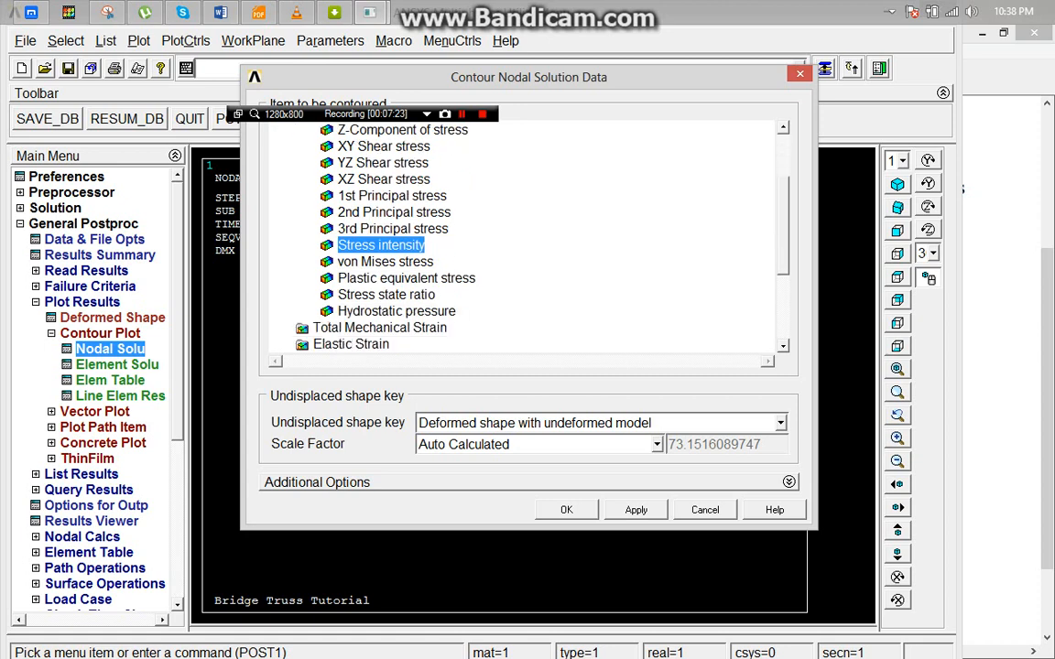
left_click(385, 261)
left_click(566, 509)
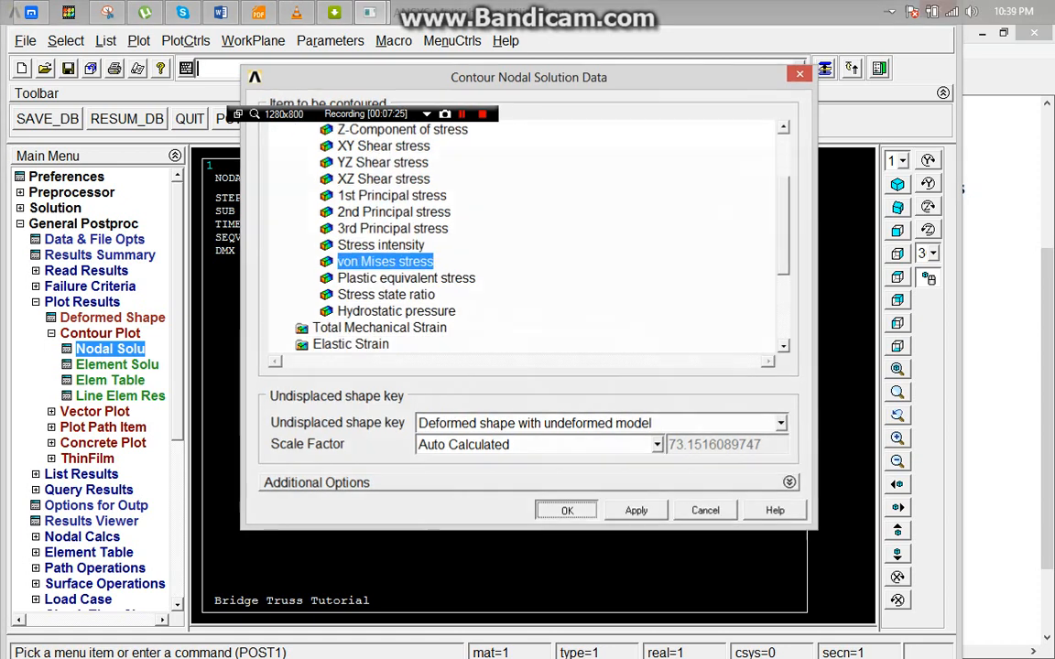
right_click_drag(529, 384, 541, 321)
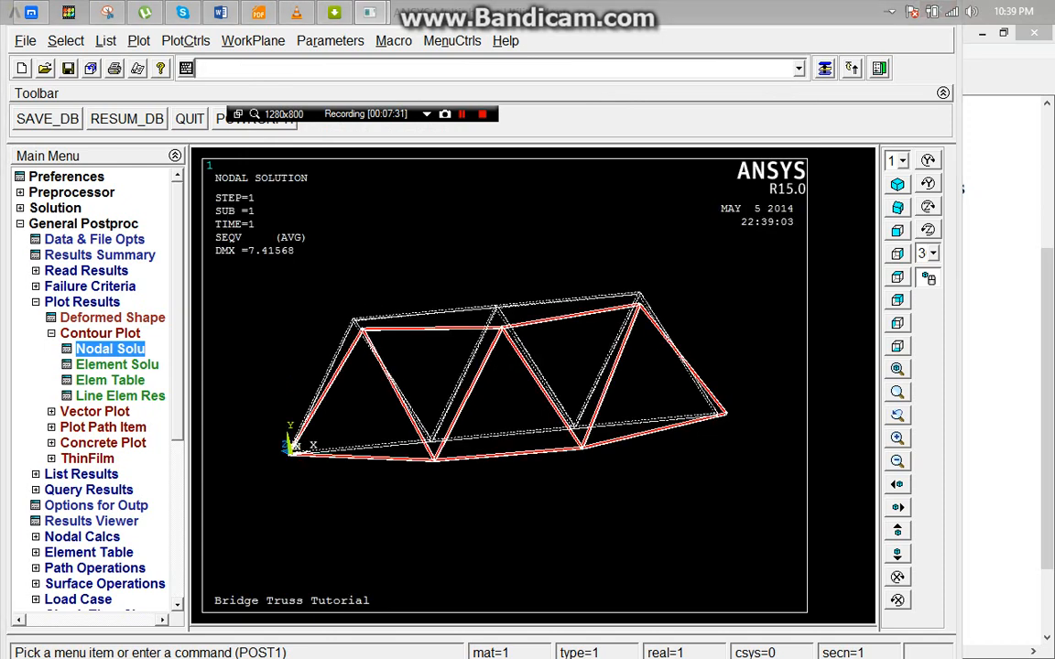
right_click_drag(540, 320, 529, 385)
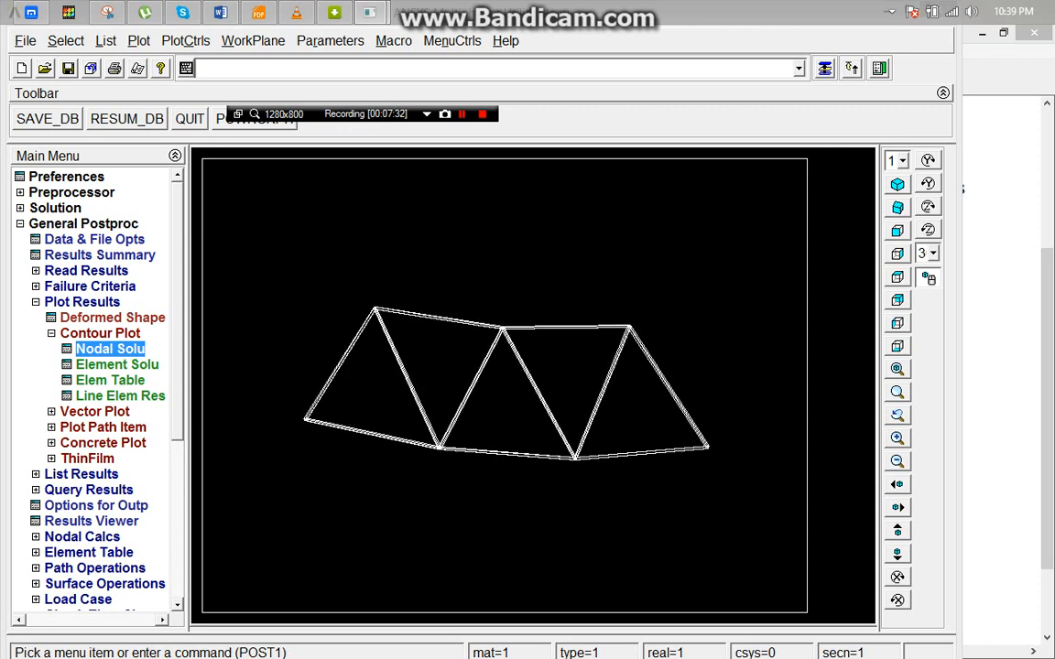